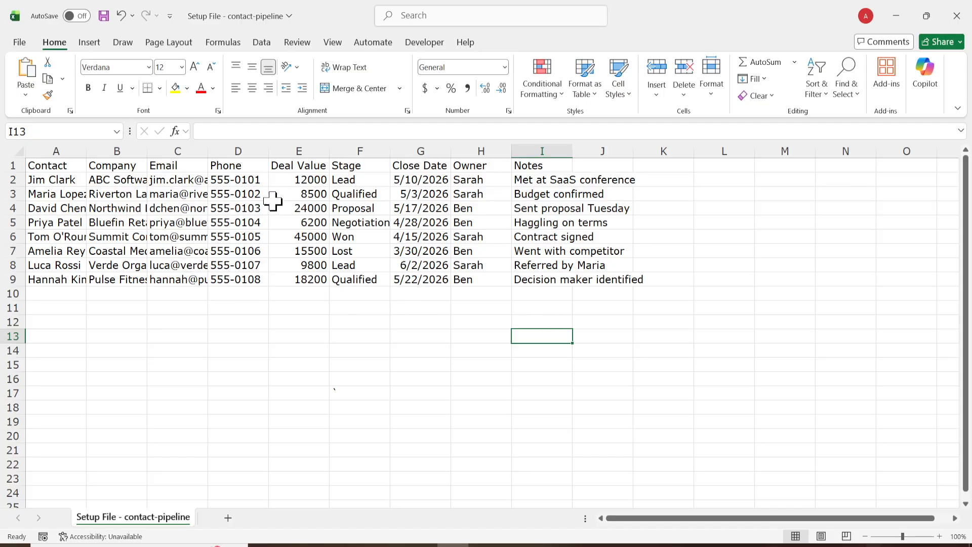
pyautogui.click(76, 167)
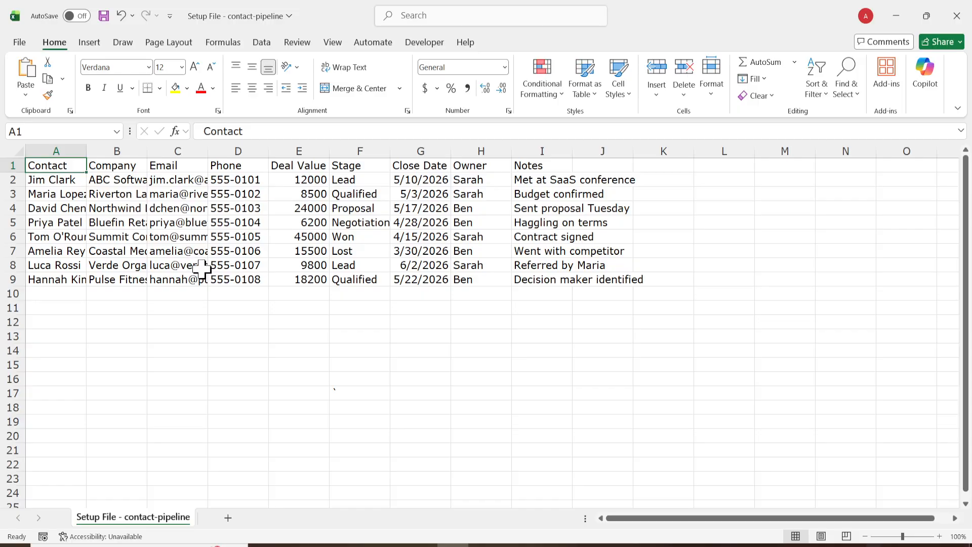
pyautogui.press('BackSpace')
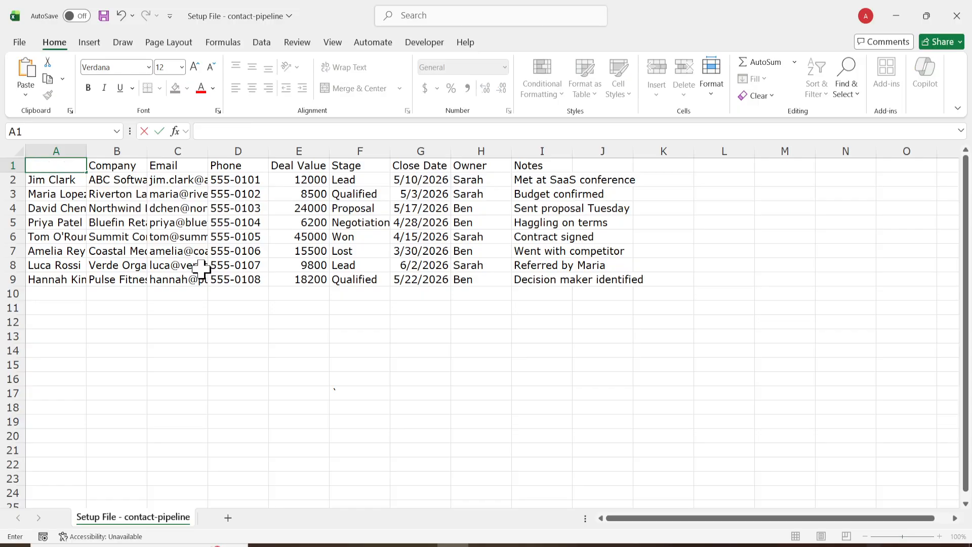
pyautogui.hotkey('ctrl', 'z')
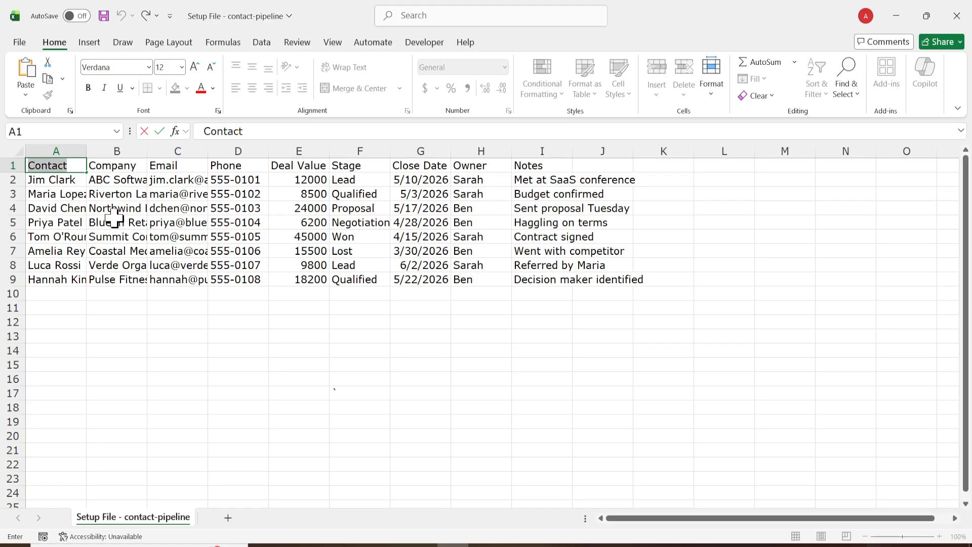
pyautogui.press('F2')
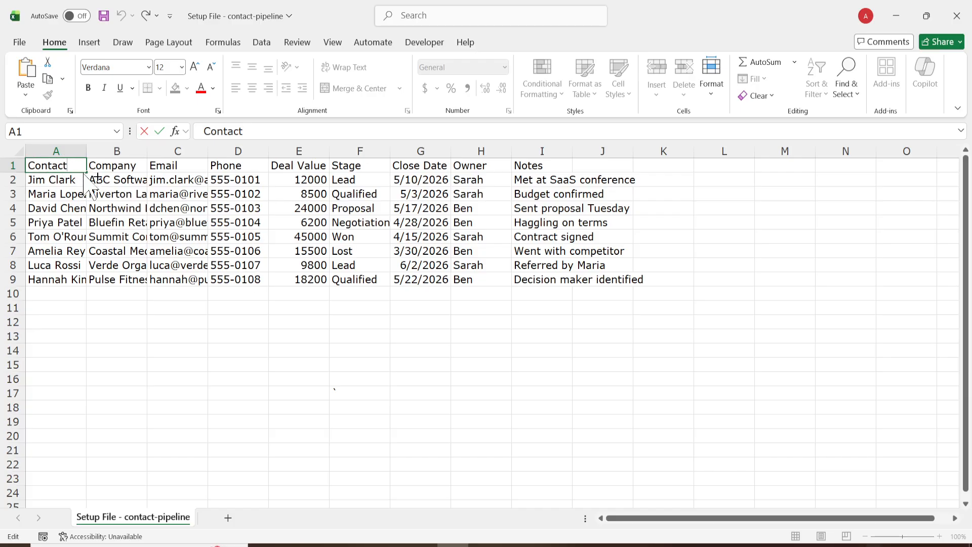
pyautogui.click(91, 204)
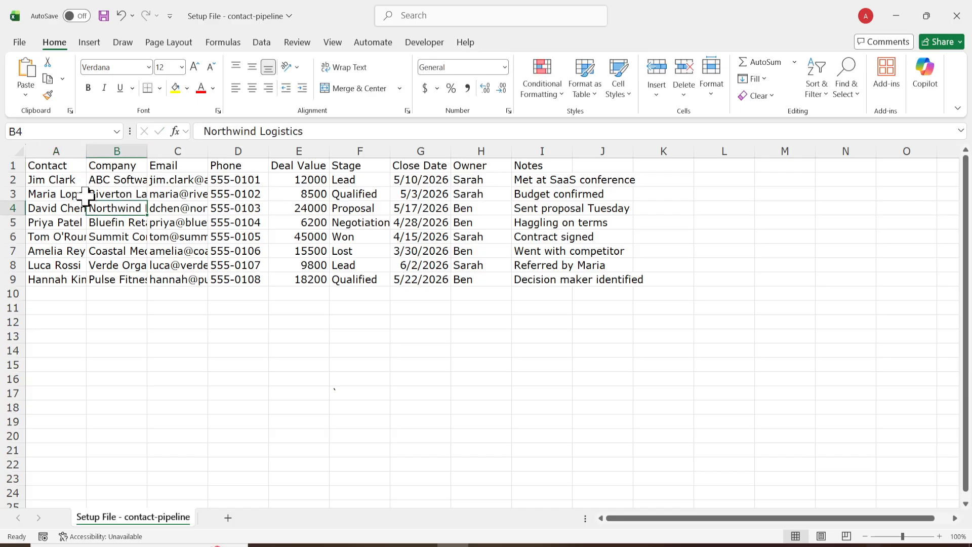
# Step: Convert the contact data range A1:I9 into a table with headers
pyautogui.click(70, 169)
pyautogui.hotkey('ctrl', 't')
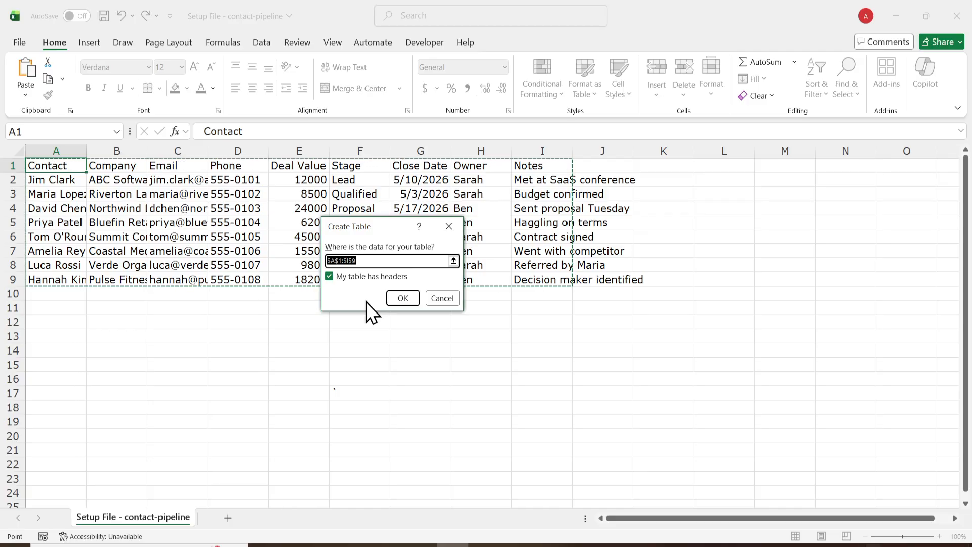
pyautogui.click(403, 298)
pyautogui.click(400, 349)
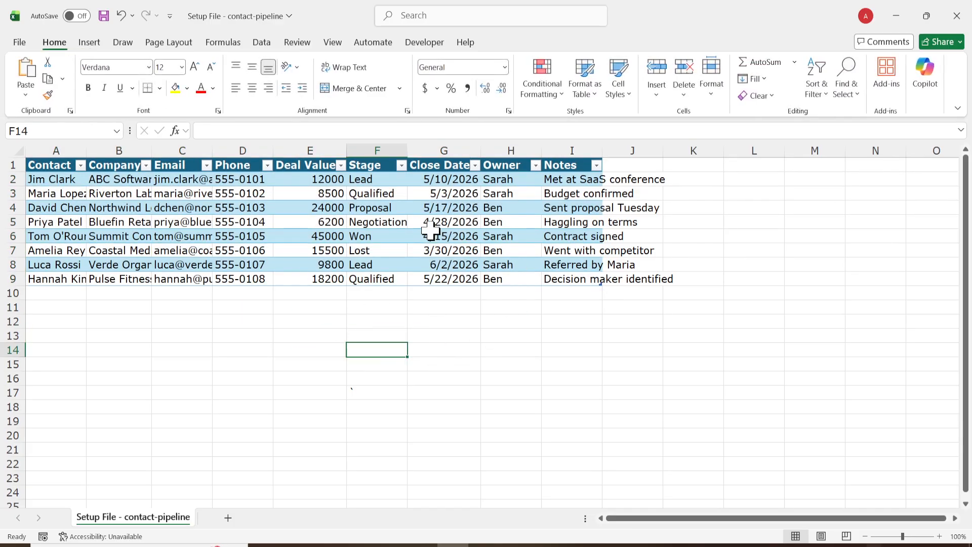
# Step: Widen the Notes, Company, Email and Contact columns so their full text fits
pyautogui.moveTo(603, 150); pyautogui.dragTo(677, 148)
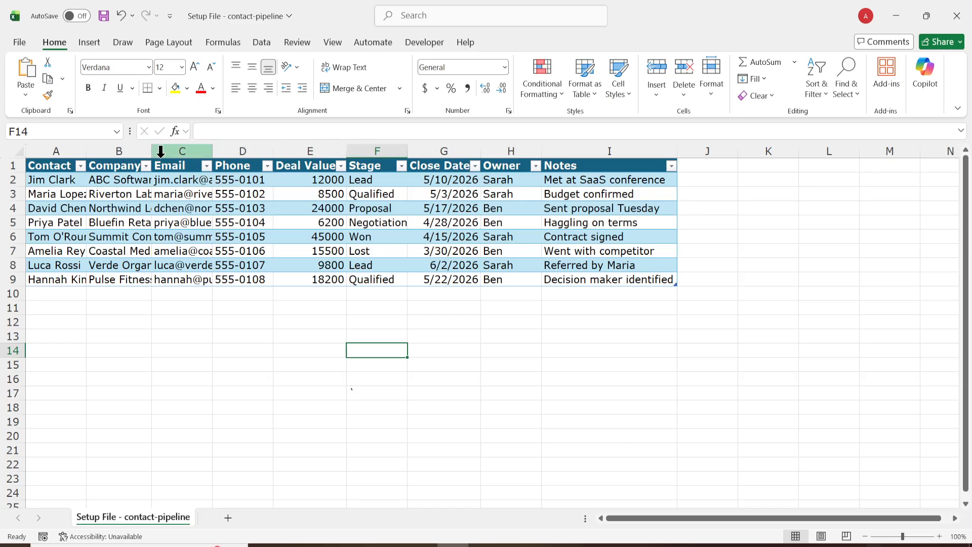
pyautogui.moveTo(152, 150); pyautogui.dragTo(211, 150)
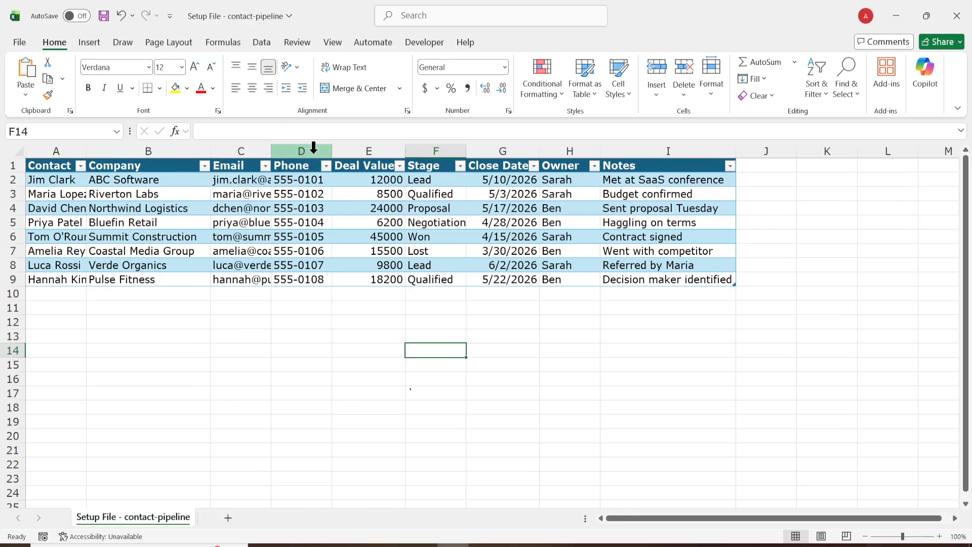
pyautogui.moveTo(271, 151); pyautogui.dragTo(355, 151)
pyautogui.moveTo(87, 150); pyautogui.dragTo(134, 152)
pyautogui.click(365, 333)
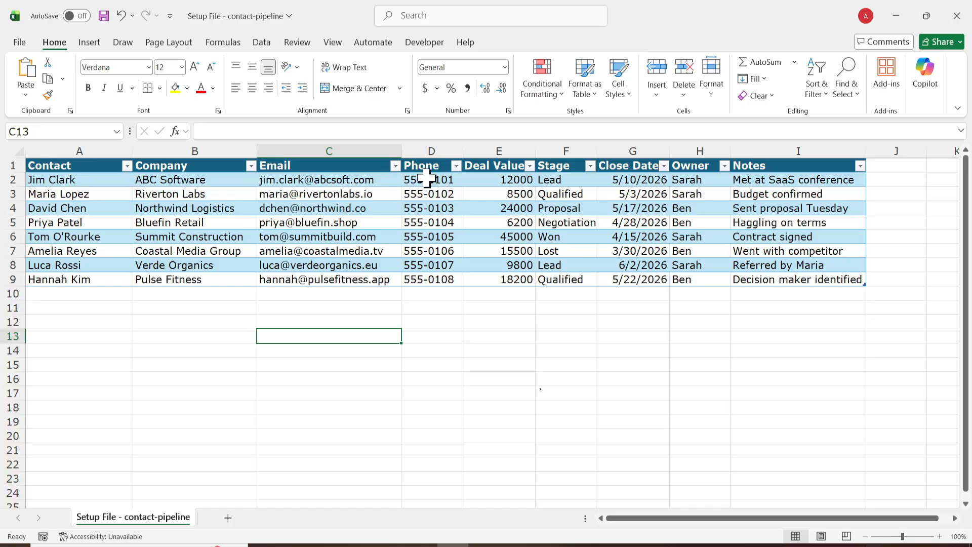
# Step: Add a text-contains conditional formatting rule to the Stage column that shows "Won" with Green Fill with Dark Green Text
pyautogui.click(566, 151)
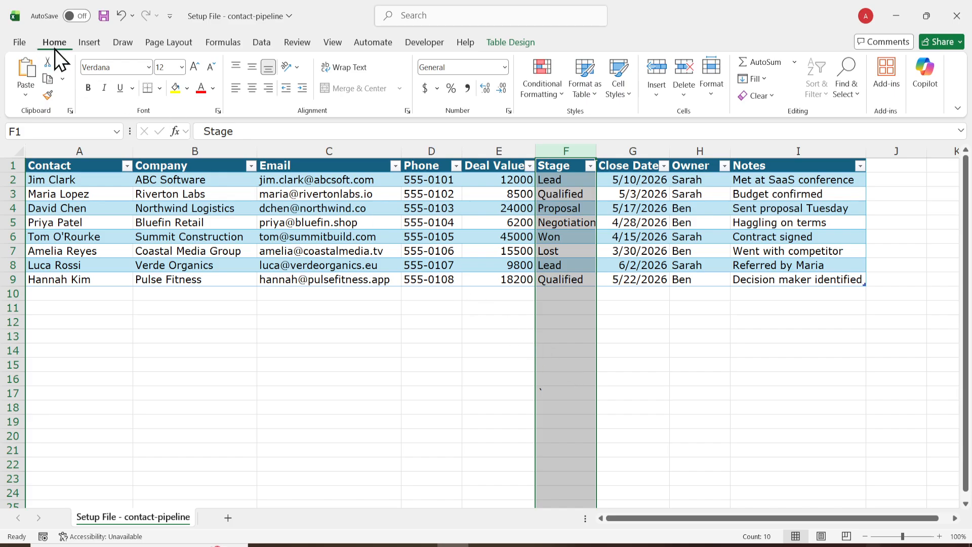
pyautogui.click(549, 101)
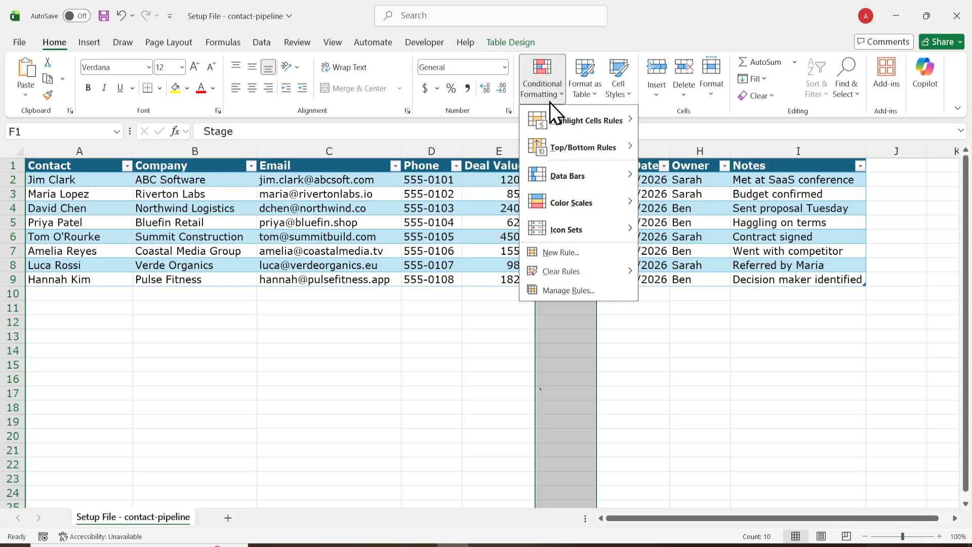
pyautogui.moveTo(554, 127)
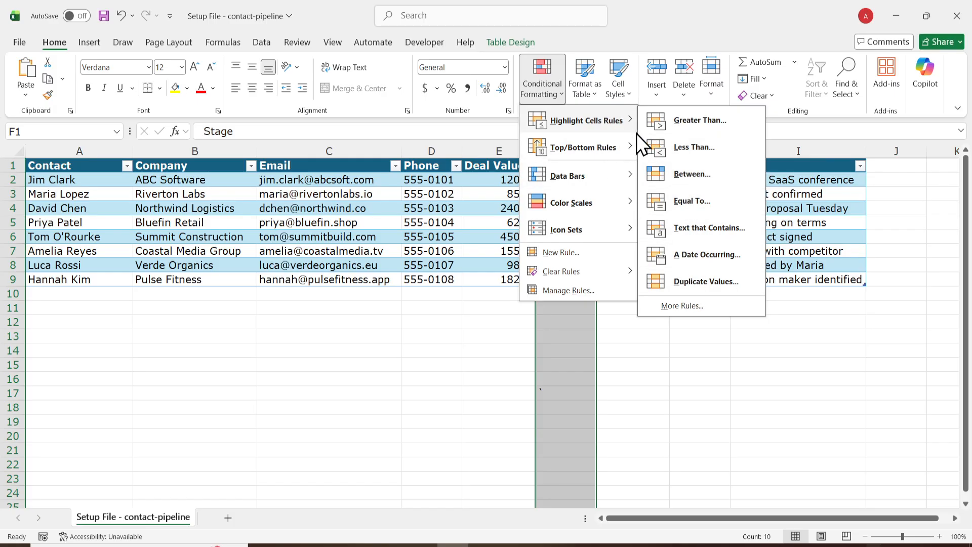
pyautogui.click(701, 234)
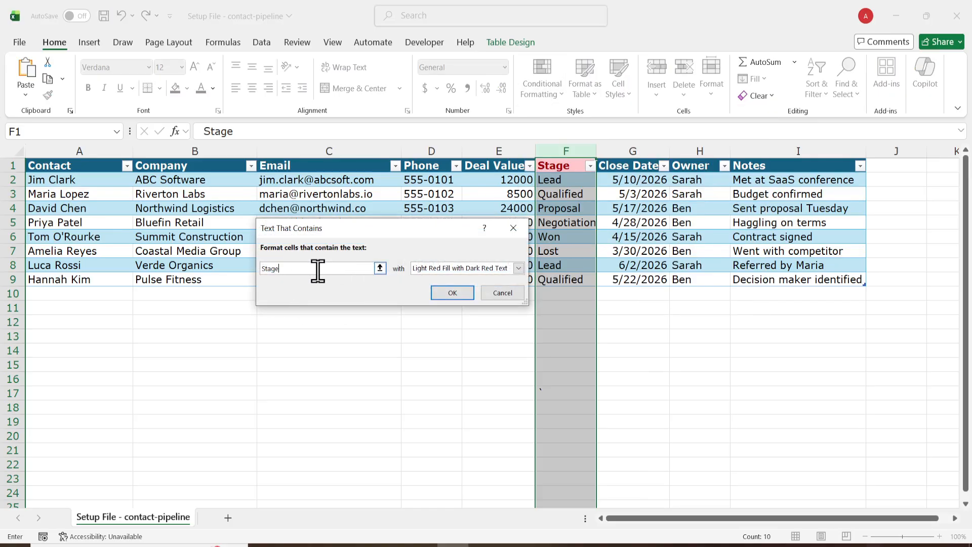
pyautogui.press('BackSpace')
pyautogui.press('BackSpace')
pyautogui.press('BackSpace')
pyautogui.press('BackSpace')
pyautogui.press('BackSpace')
pyautogui.write('Win')
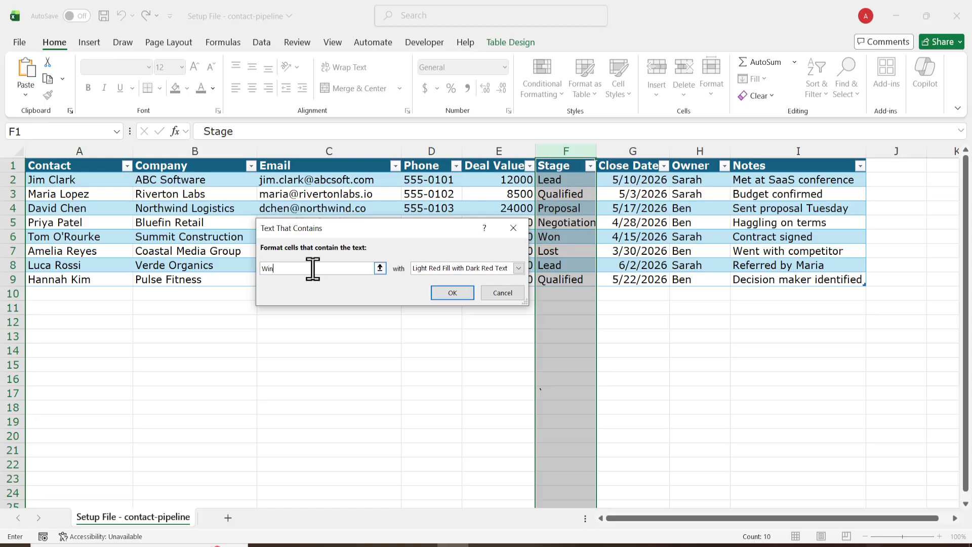
pyautogui.click(471, 268)
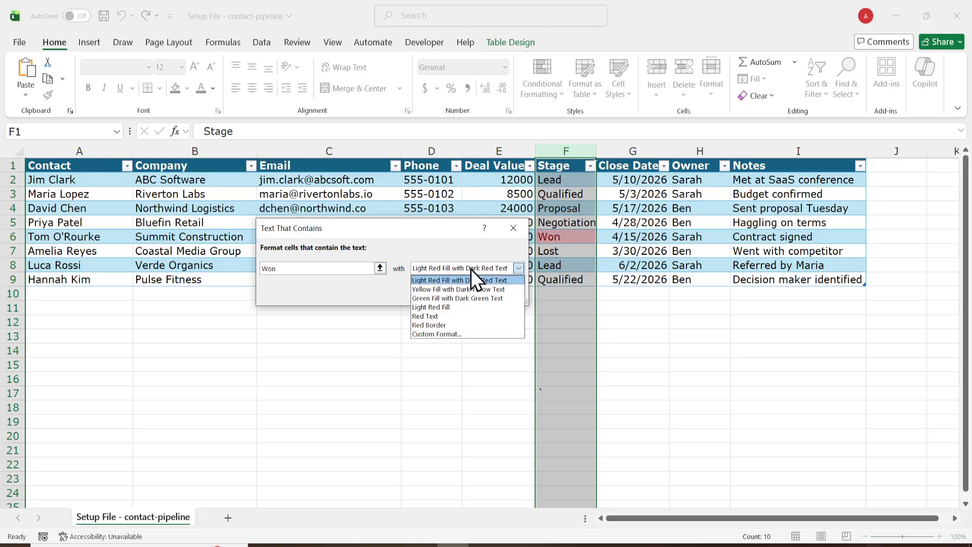
pyautogui.click(467, 299)
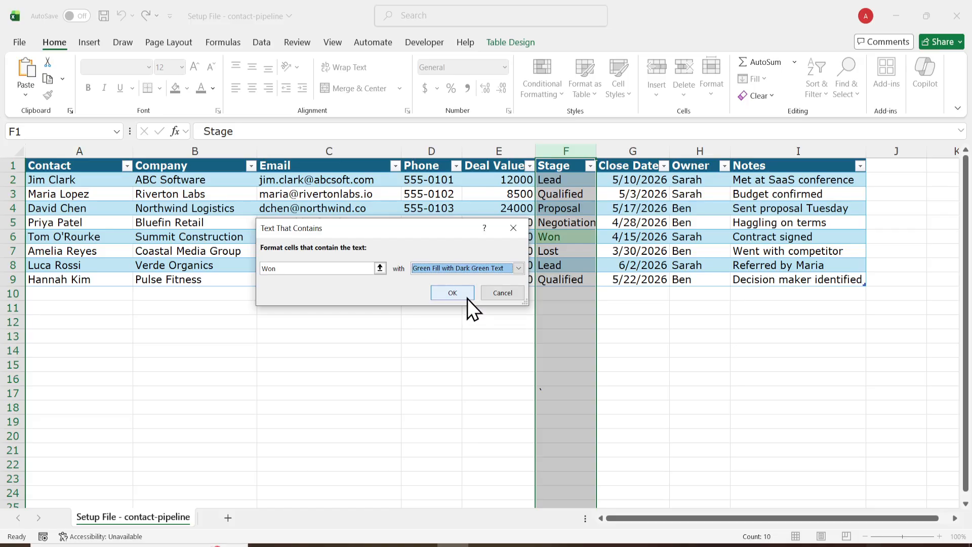
pyautogui.click(465, 296)
pyautogui.click(478, 323)
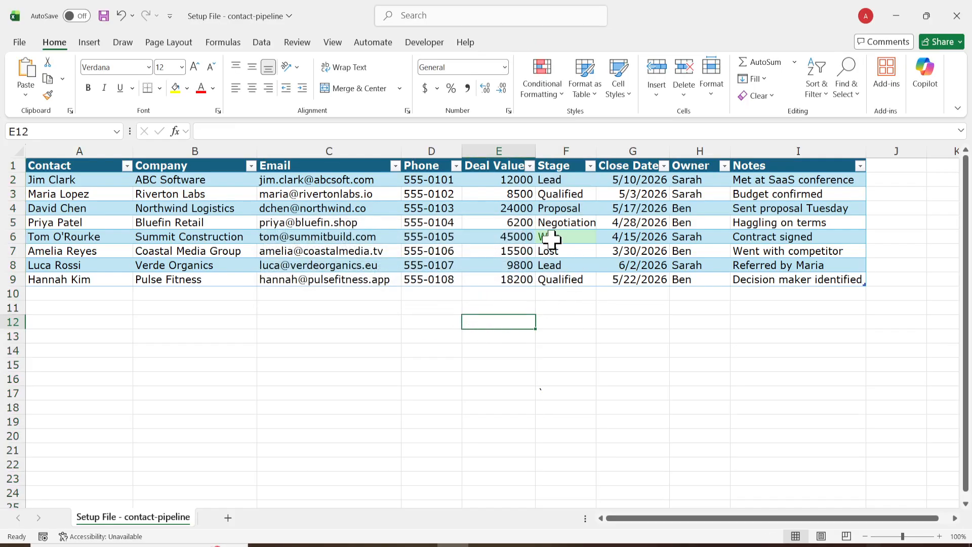
# Step: Add a text-contains conditional formatting rule to the Stage column that shows "Lost" with Light Red Fill with Dark Red Text
pyautogui.click(555, 167)
pyautogui.click(560, 180)
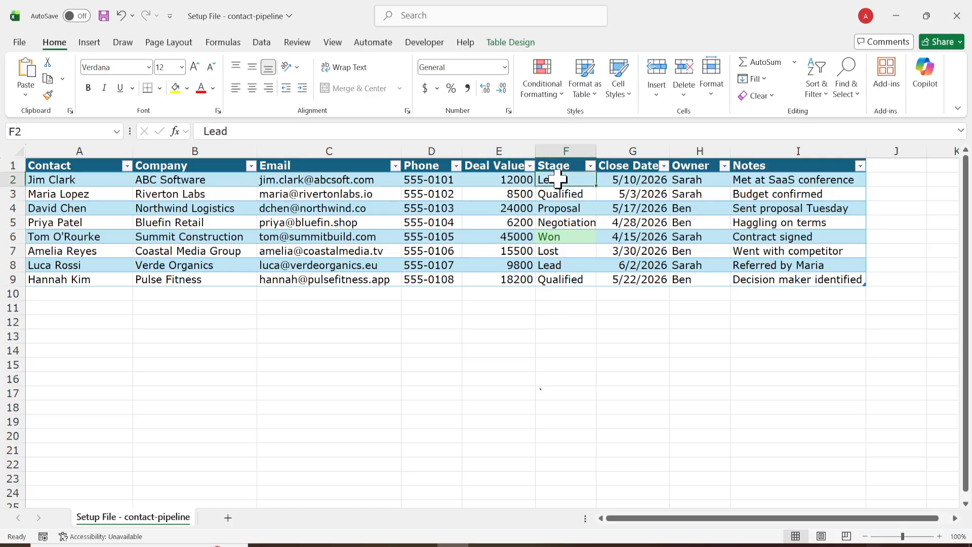
pyautogui.click(559, 163)
pyautogui.click(565, 148)
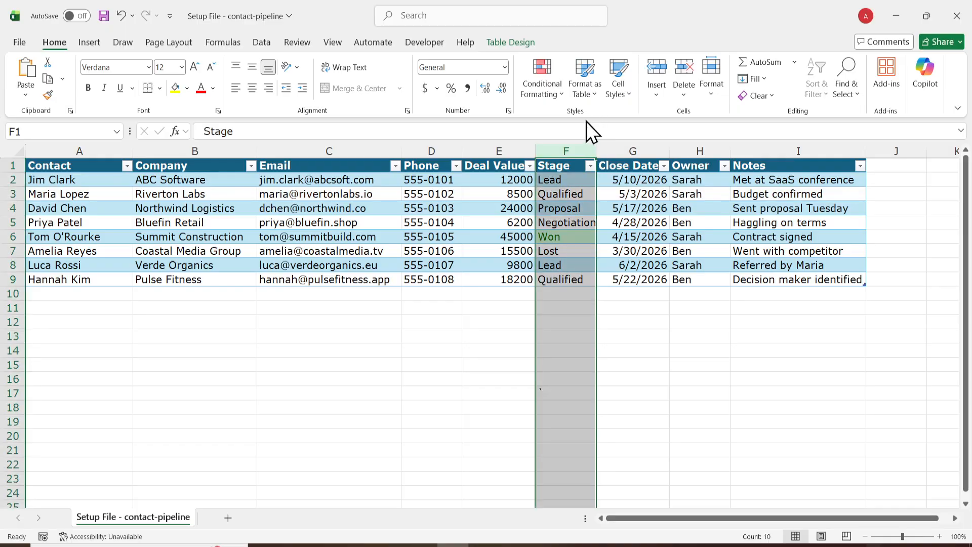
pyautogui.click(558, 101)
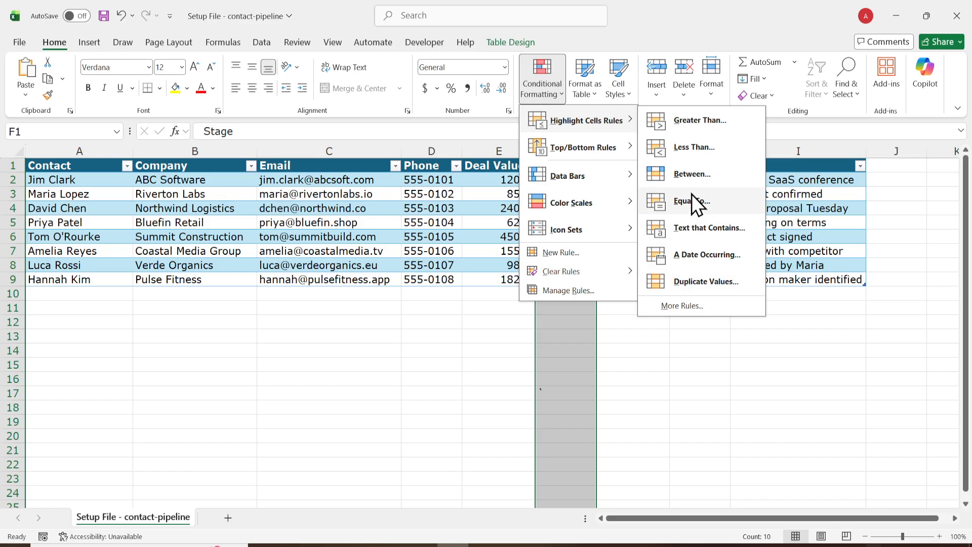
pyautogui.click(697, 229)
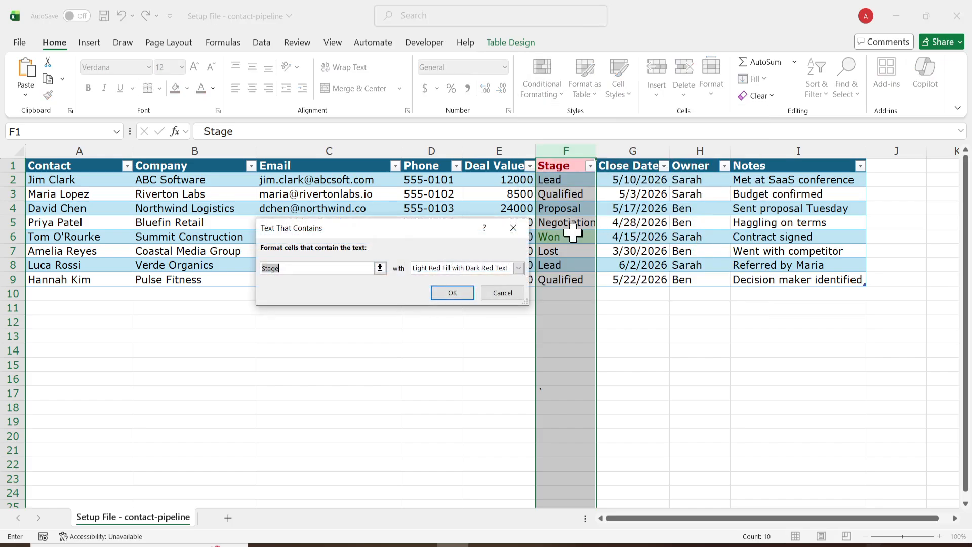
pyautogui.click(343, 270)
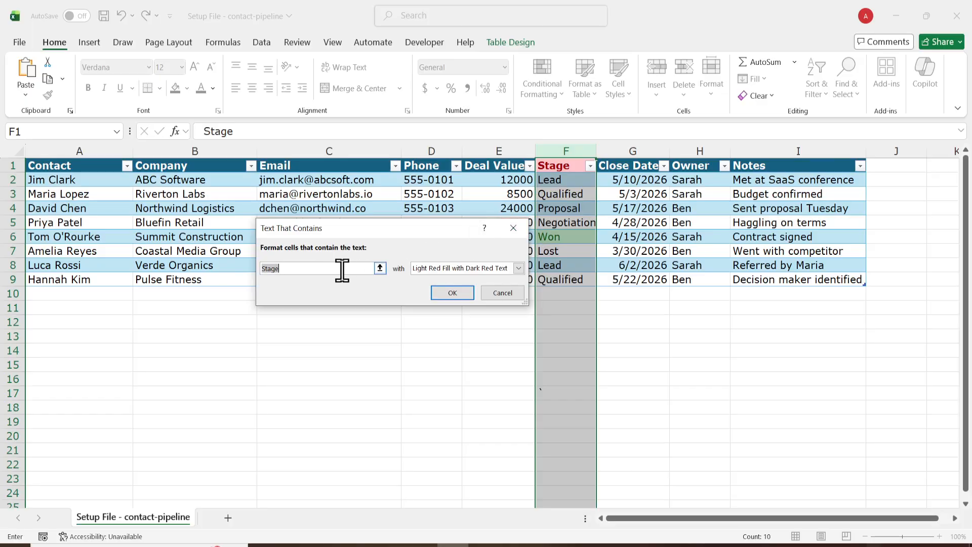
pyautogui.write('Lost')
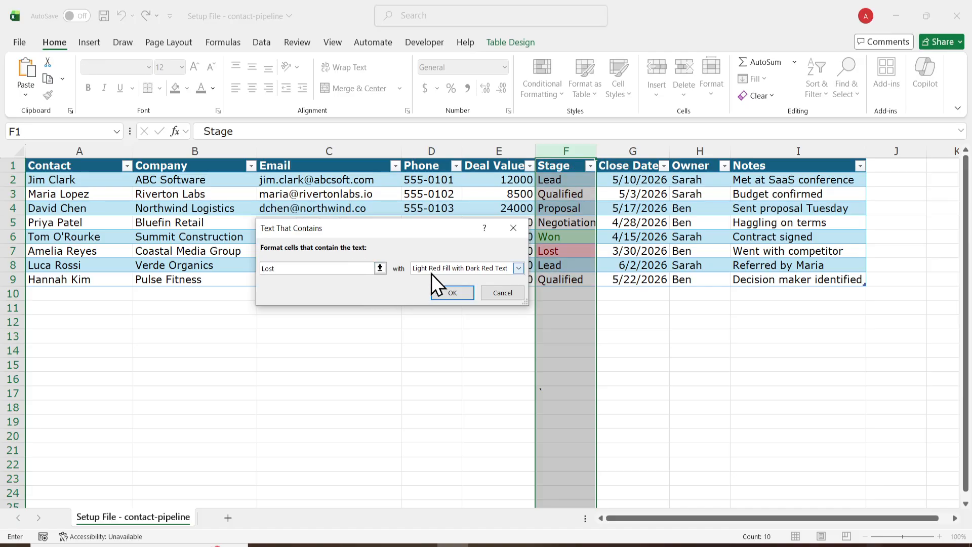
pyautogui.click(466, 293)
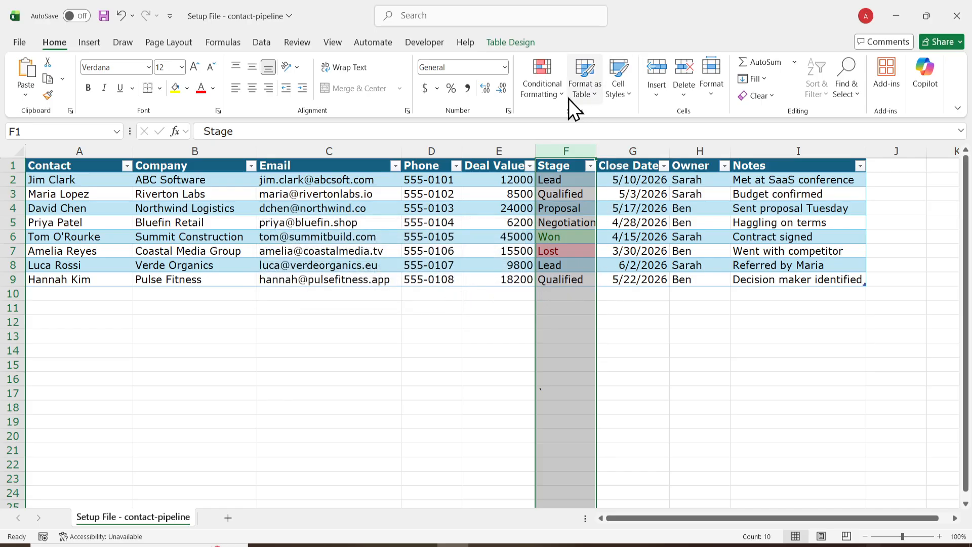
# Step: Add a text-contains conditional formatting rule to the Stage column that shows "Negotiation" with Yellow Fill with Dark Yellow Text
pyautogui.click(548, 100)
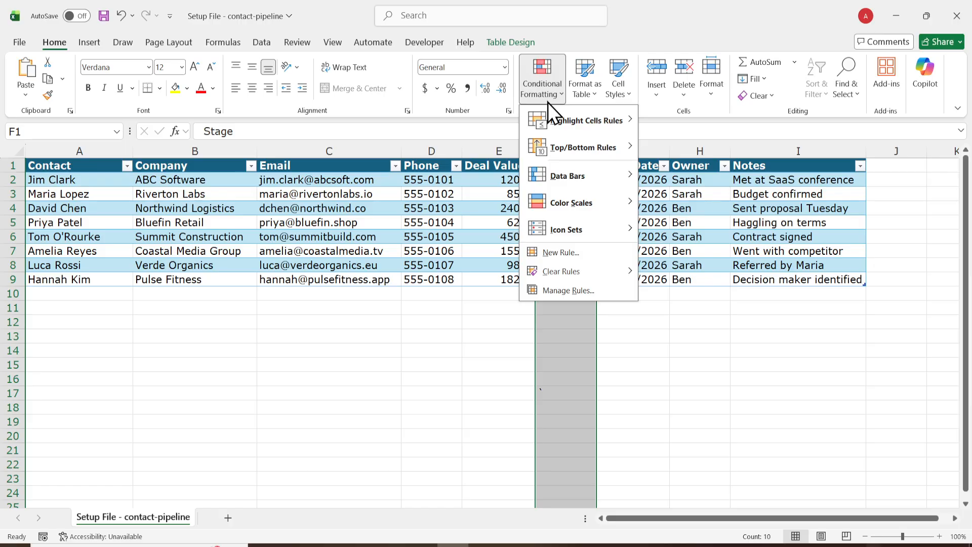
pyautogui.moveTo(555, 209)
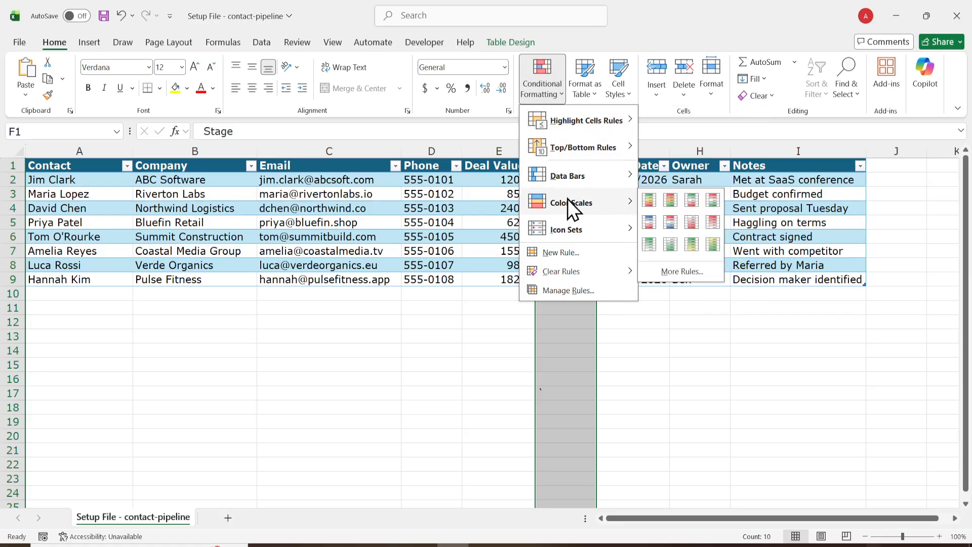
pyautogui.moveTo(590, 129)
pyautogui.click(685, 222)
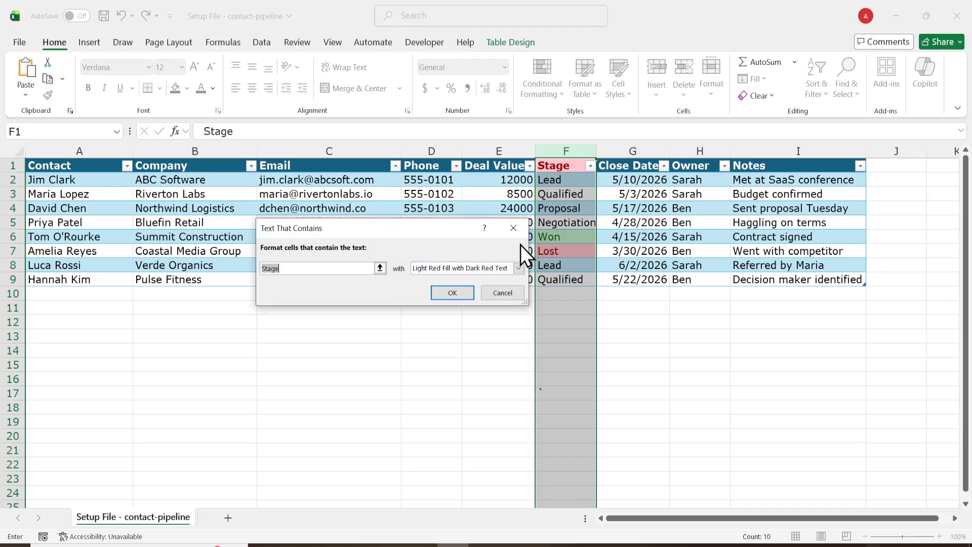
pyautogui.click(344, 267)
pyautogui.press('BackSpace')
pyautogui.write('Negotiation')
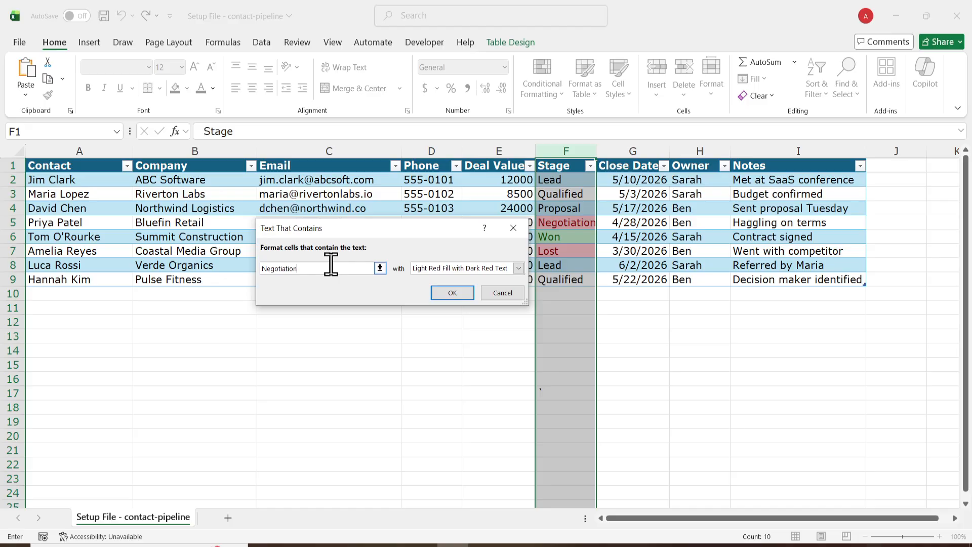
pyautogui.click(520, 268)
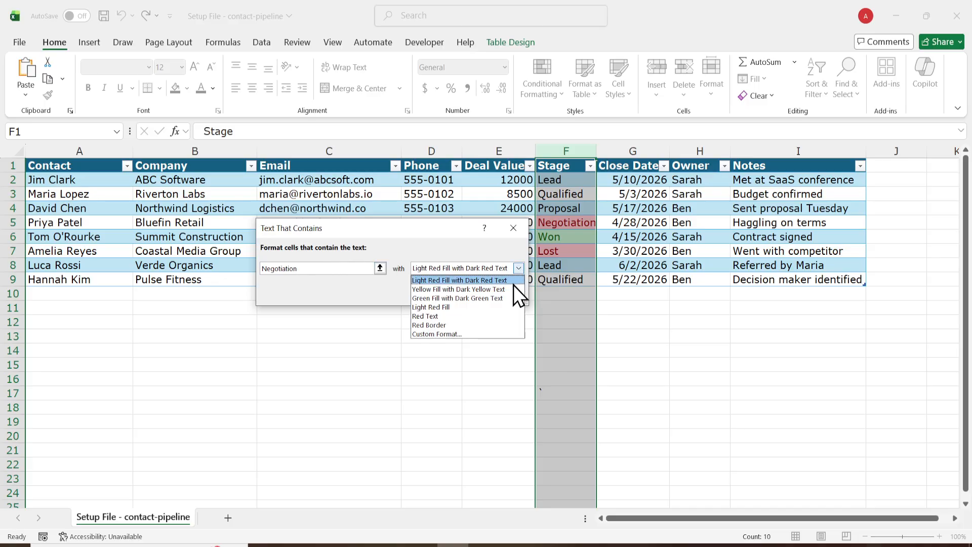
pyautogui.click(511, 286)
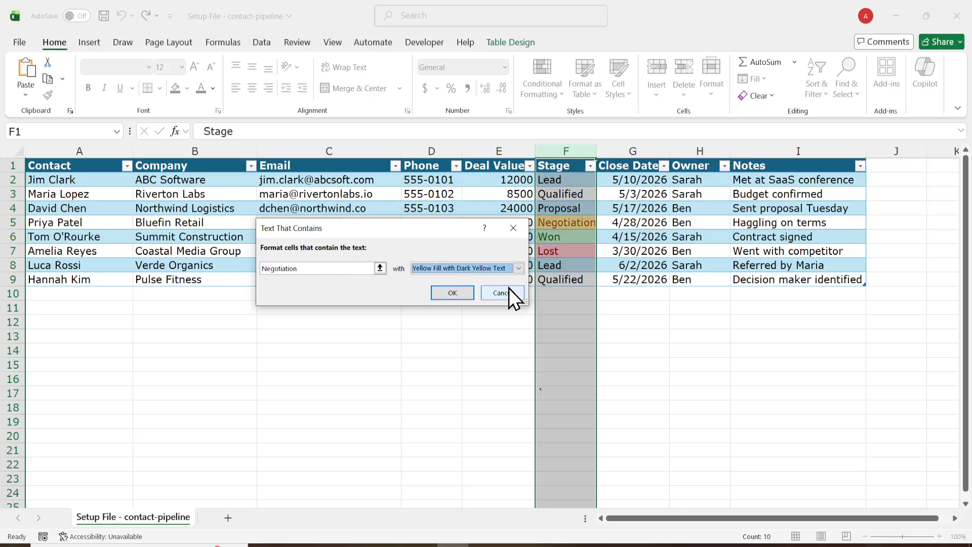
pyautogui.click(456, 292)
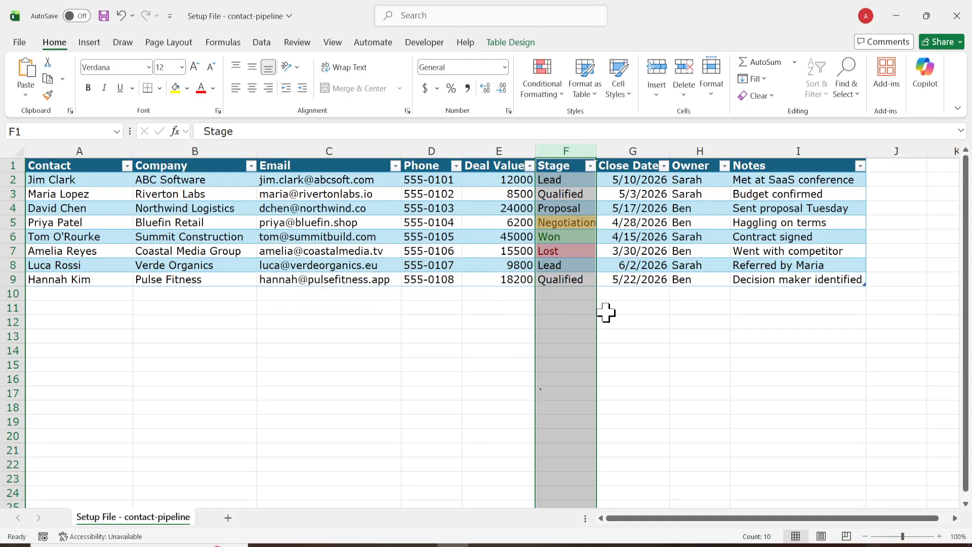
# Step: Add a text-contains conditional formatting rule to the Stage column that shows "Proposal" with a custom format using the standard gold fill
pyautogui.click(551, 101)
pyautogui.moveTo(582, 121)
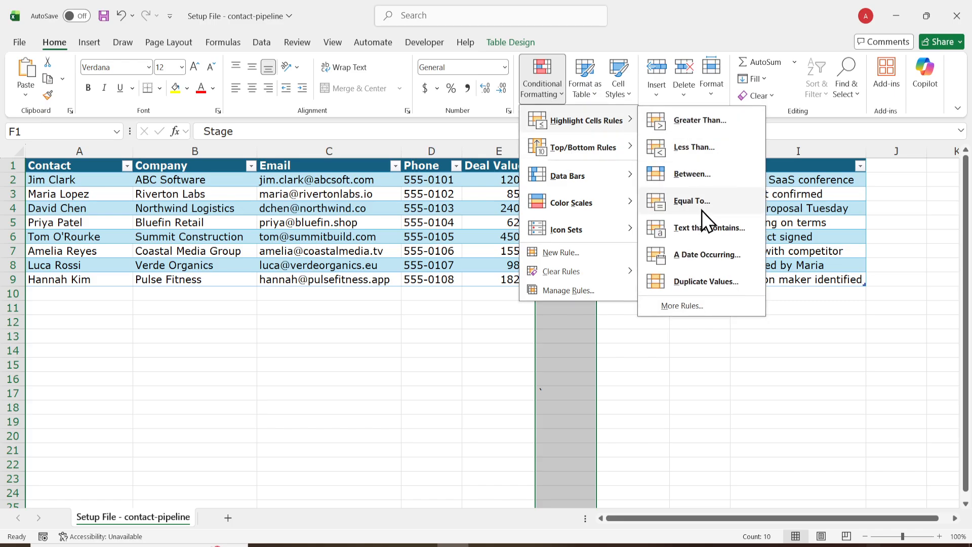
pyautogui.click(694, 226)
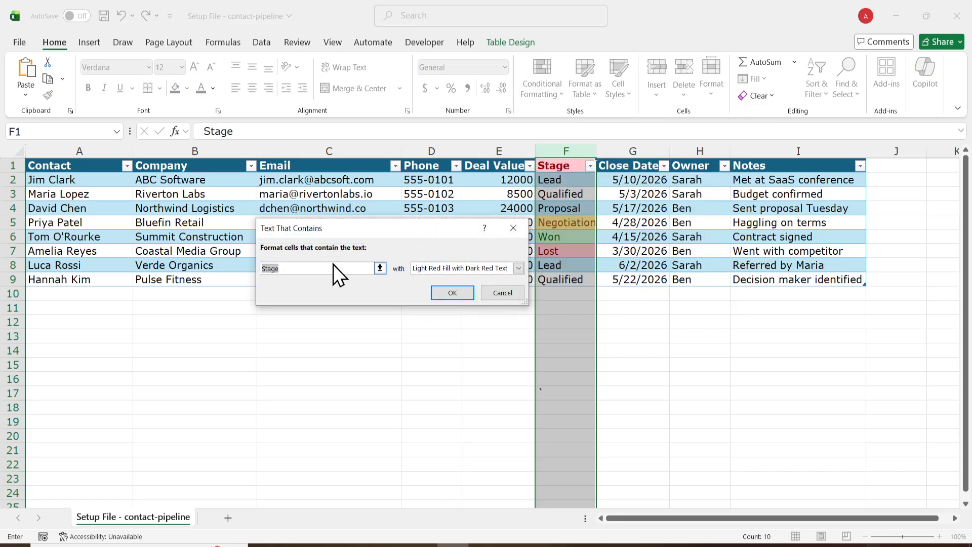
pyautogui.write('Proposal')
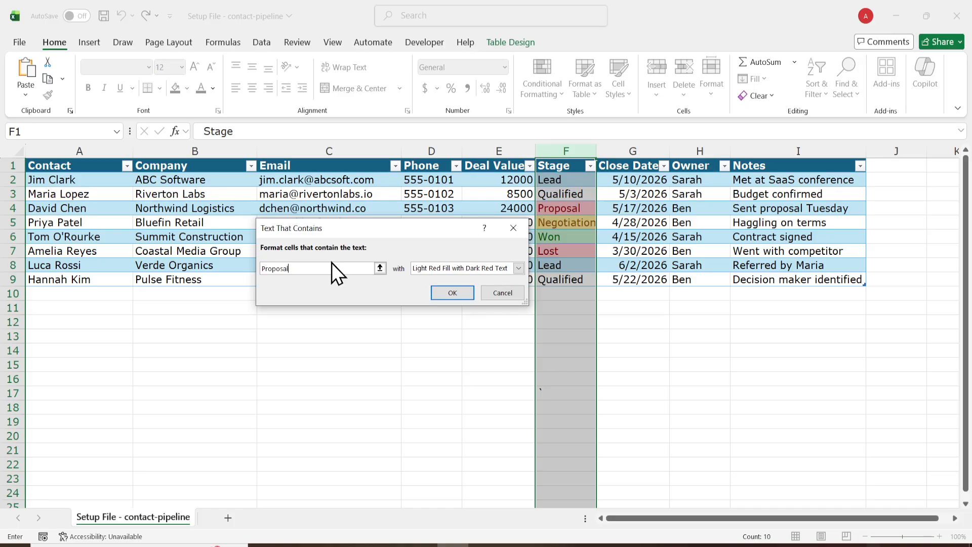
pyautogui.click(519, 268)
pyautogui.click(463, 333)
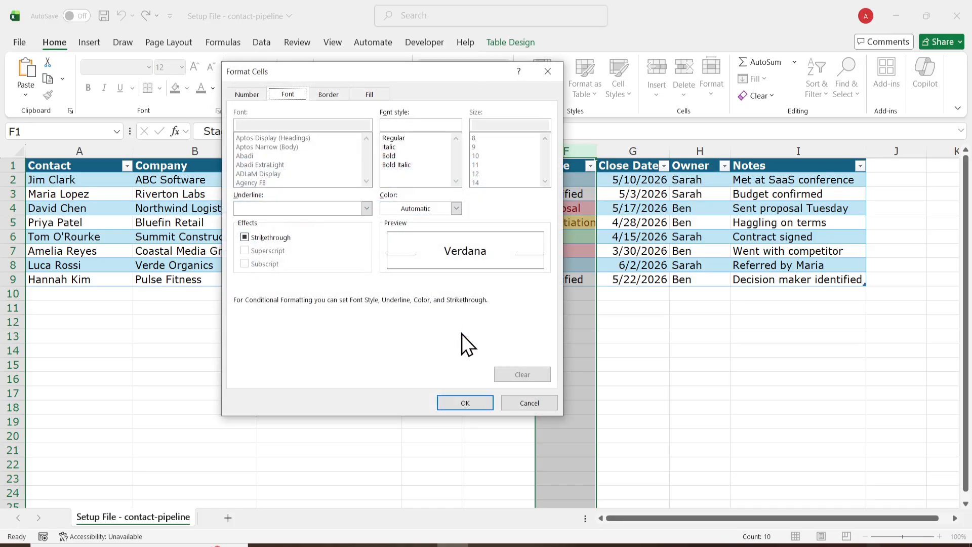
pyautogui.click(456, 209)
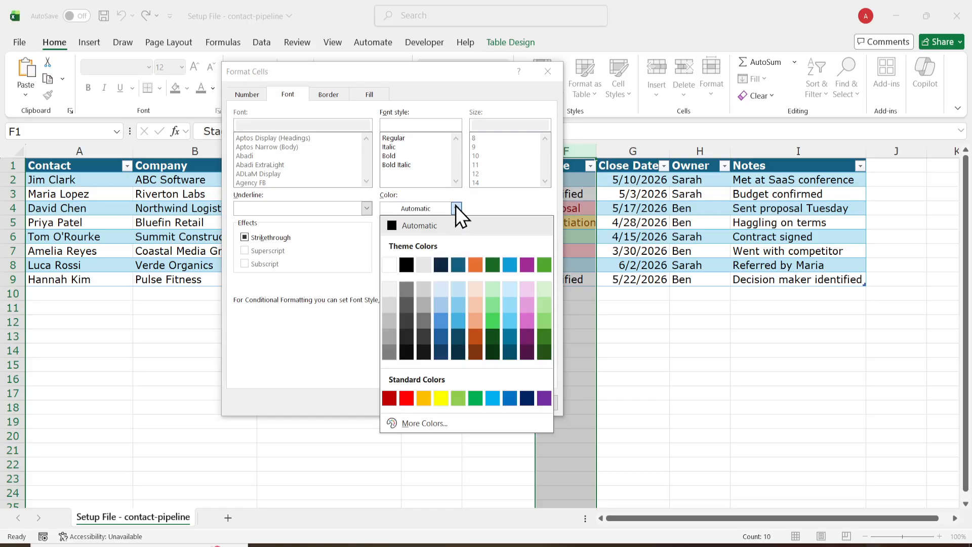
pyautogui.click(476, 197)
pyautogui.click(383, 95)
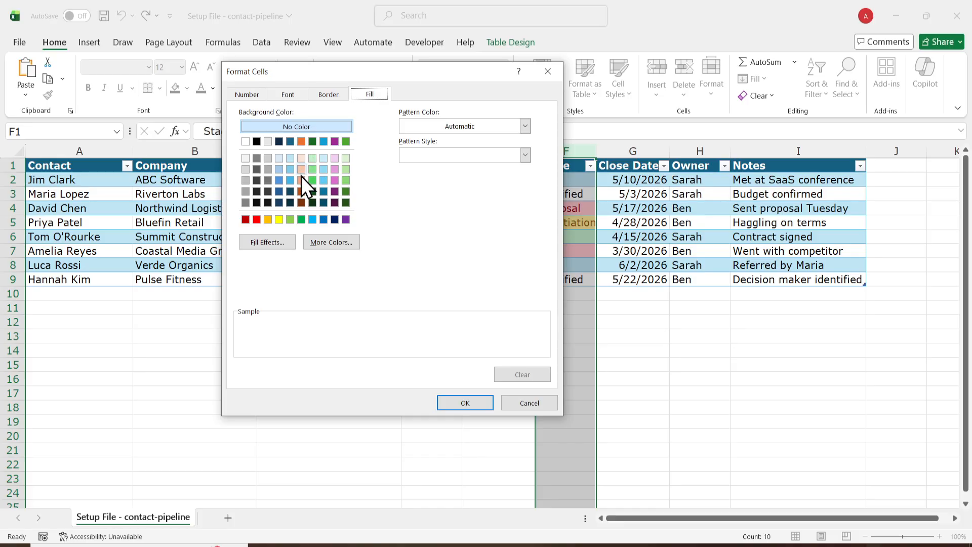
pyautogui.click(301, 141)
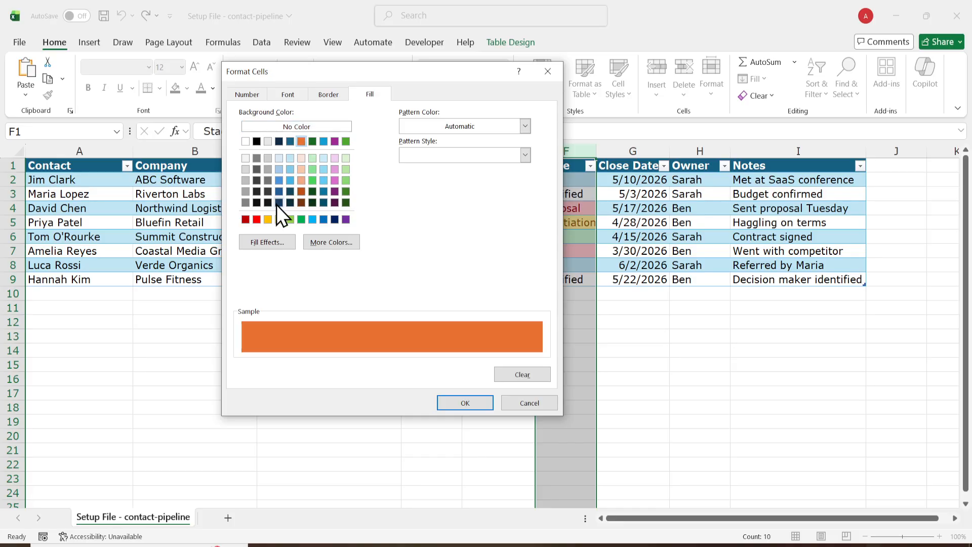
pyautogui.click(301, 171)
pyautogui.click(268, 219)
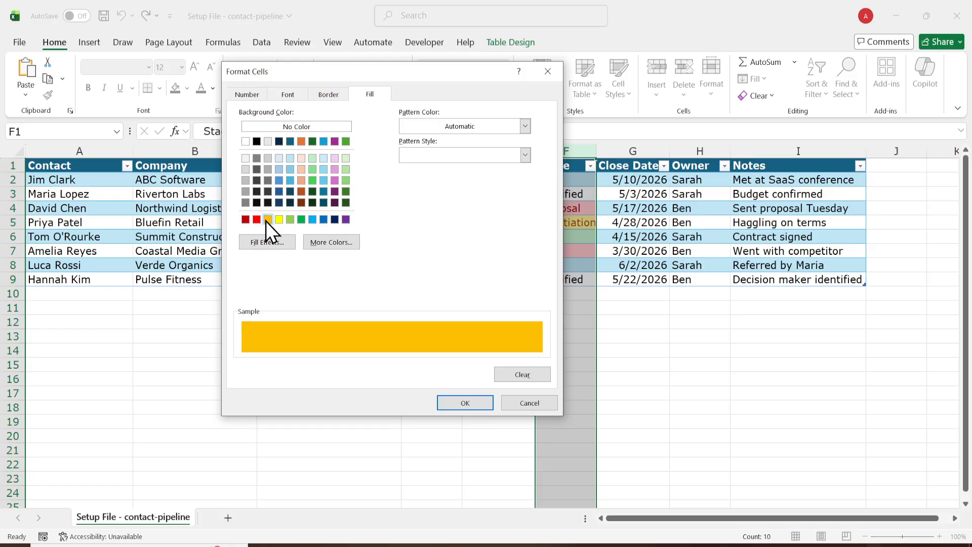
pyautogui.click(465, 403)
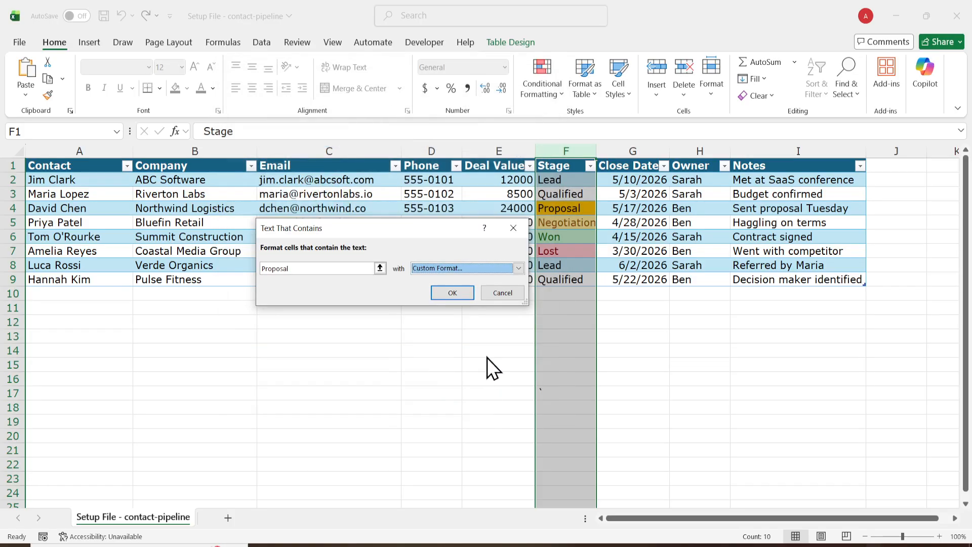
pyautogui.click(452, 292)
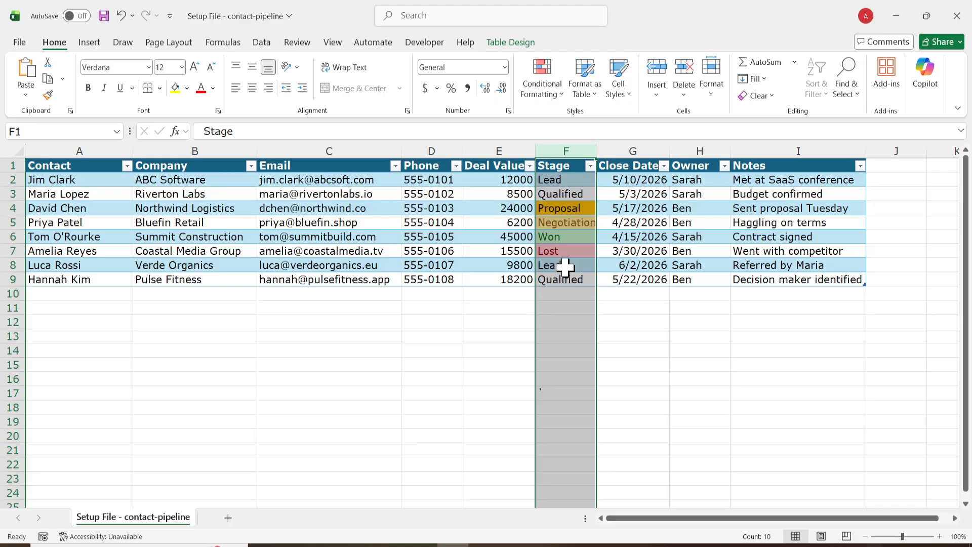
# Step: Add a text-contains conditional formatting rule to the Stage column that shows "Qualified" with a custom format using the standard light blue fill
pyautogui.click(541, 93)
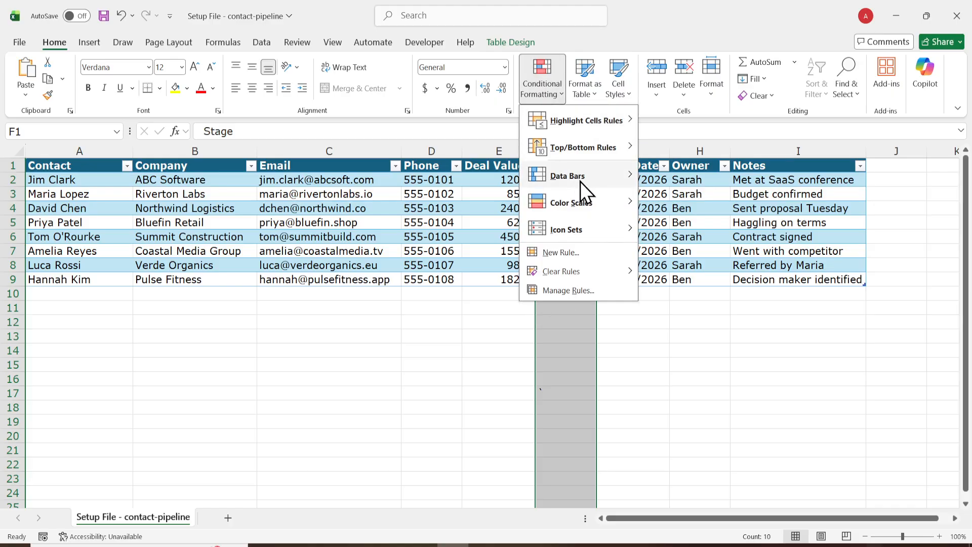
pyautogui.moveTo(578, 121)
pyautogui.click(699, 227)
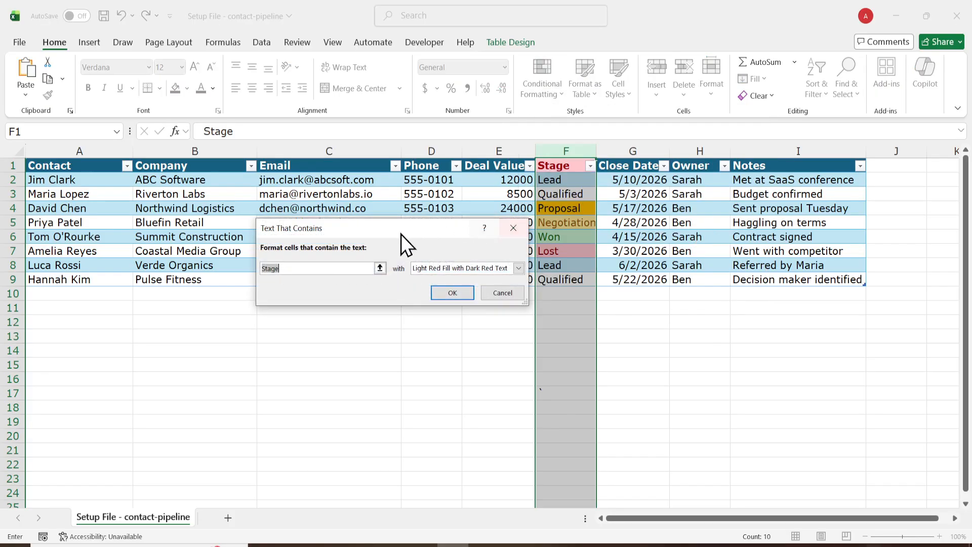
pyautogui.write('Qual')
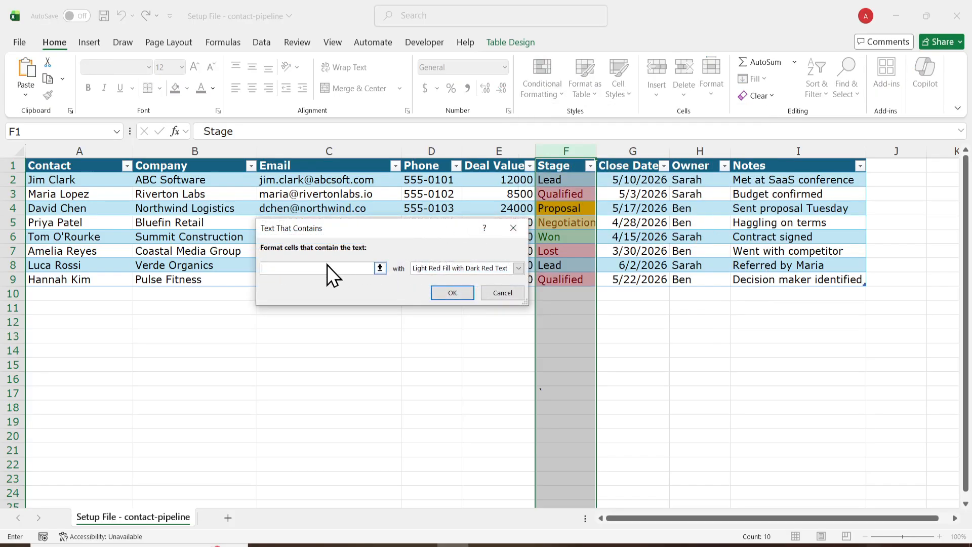
pyautogui.write('ified')
pyautogui.click(521, 269)
pyautogui.click(484, 329)
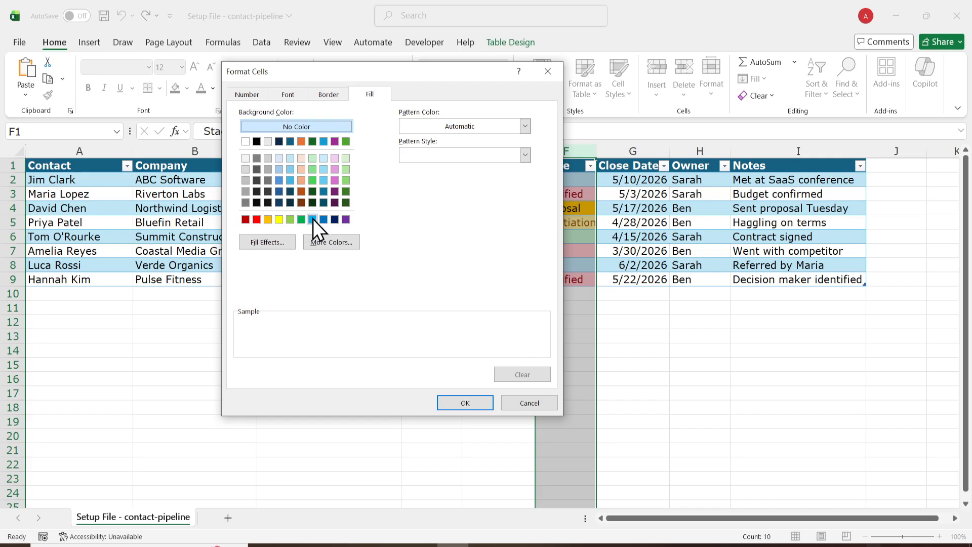
pyautogui.click(313, 219)
pyautogui.click(465, 403)
pyautogui.click(455, 295)
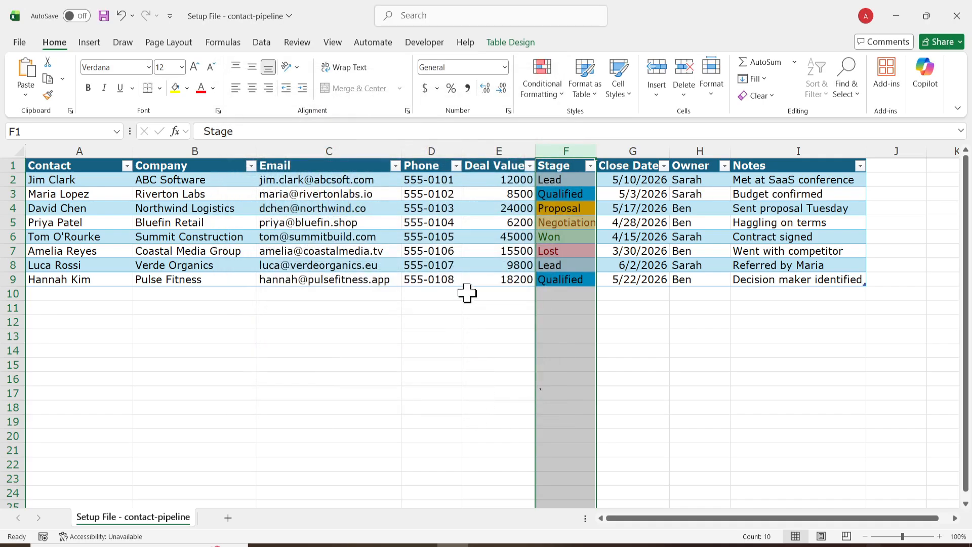
# Step: Add a text-contains conditional formatting rule to the Stage column that shows "Lead" with a custom format using a medium gray fill
pyautogui.click(546, 93)
pyautogui.moveTo(557, 120)
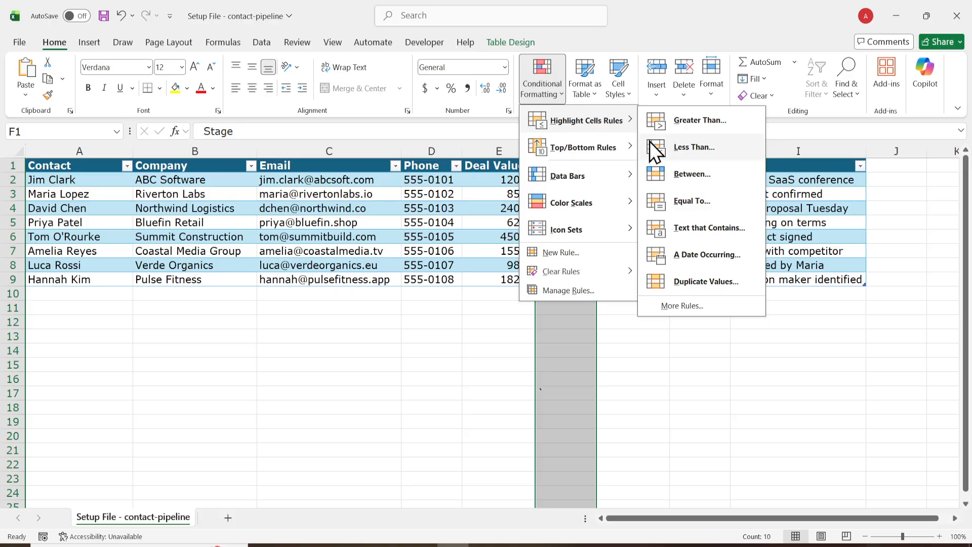
pyautogui.click(678, 231)
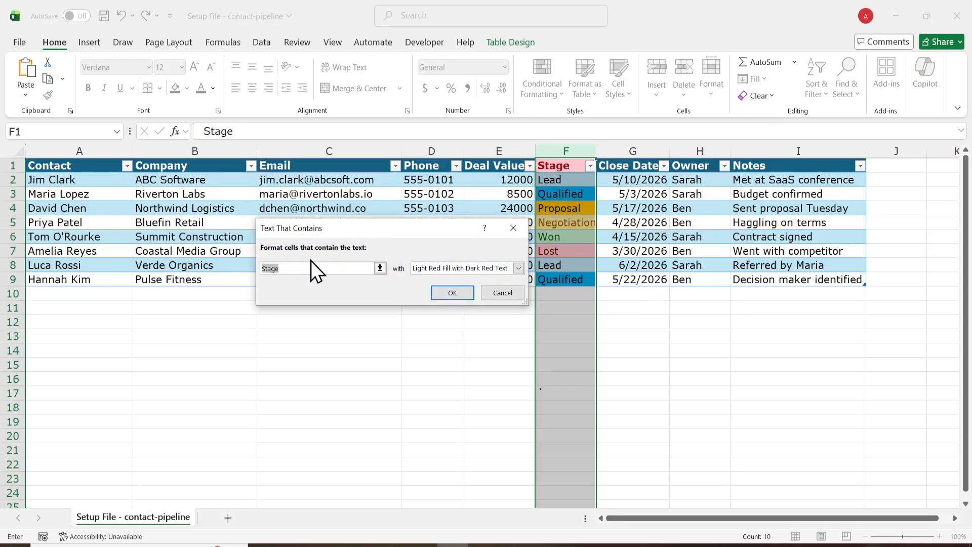
pyautogui.write('Lead')
pyautogui.click(517, 268)
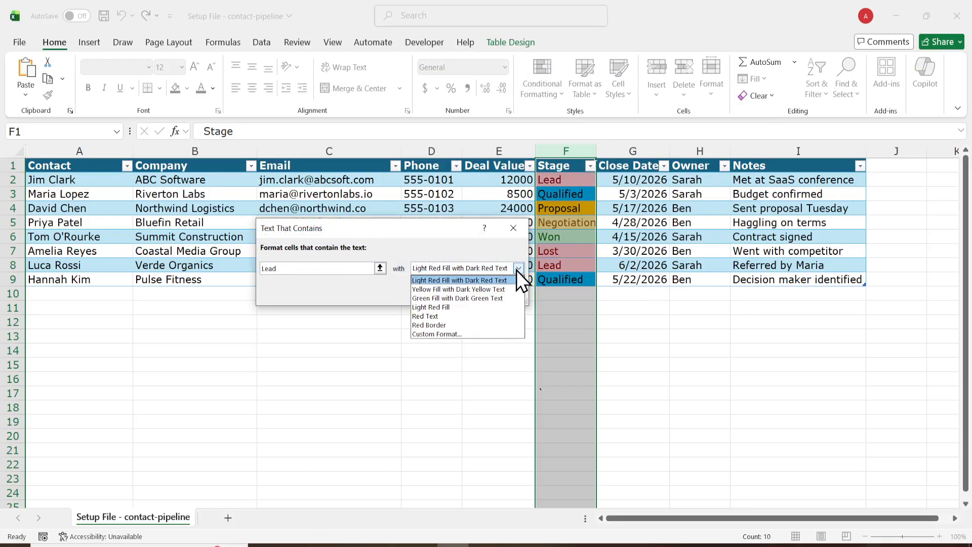
pyautogui.click(463, 332)
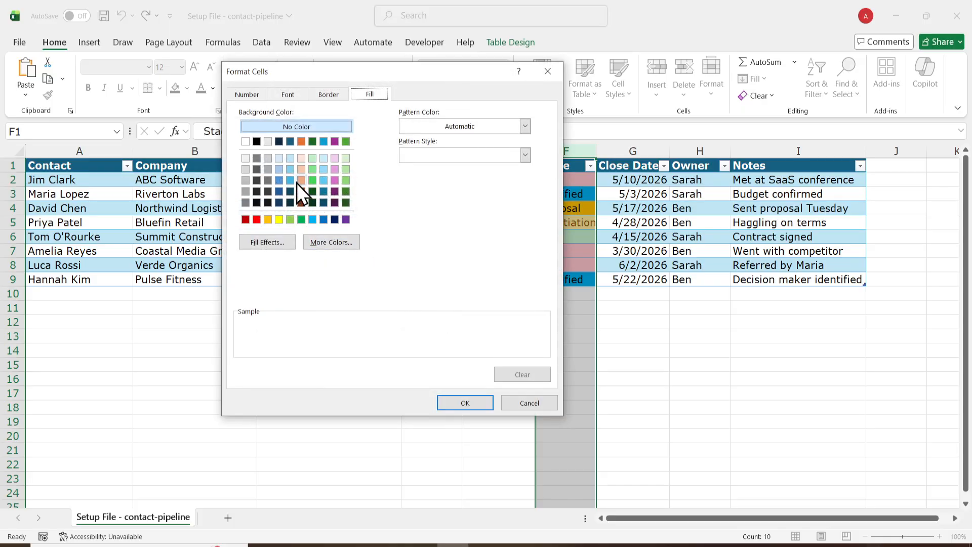
pyautogui.click(268, 169)
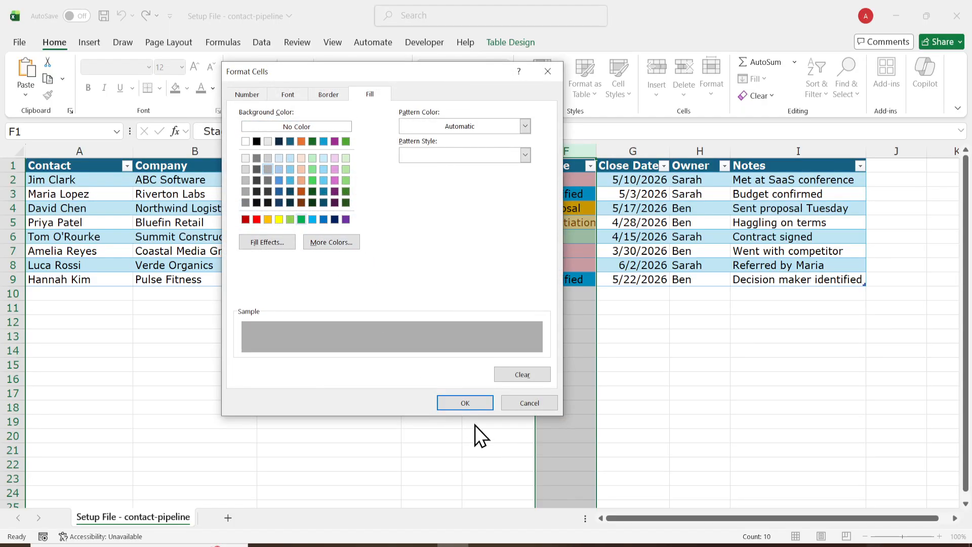
pyautogui.click(473, 403)
pyautogui.click(458, 293)
pyautogui.click(651, 367)
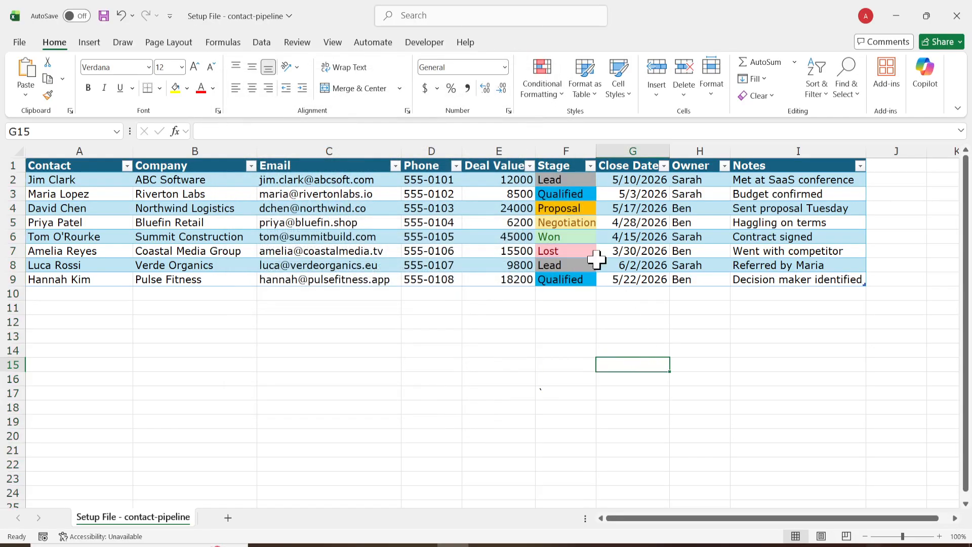
pyautogui.click(566, 183)
pyautogui.moveTo(566, 184); pyautogui.dragTo(583, 281)
pyautogui.click(586, 350)
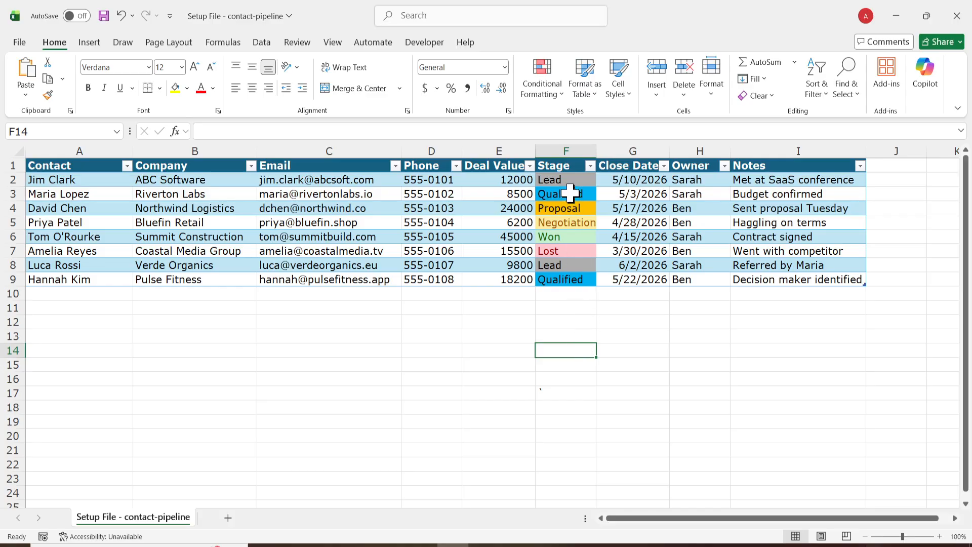
# Step: Set up a custom sort of the table by Stage on cell values, with a custom list as the order
pyautogui.click(590, 167)
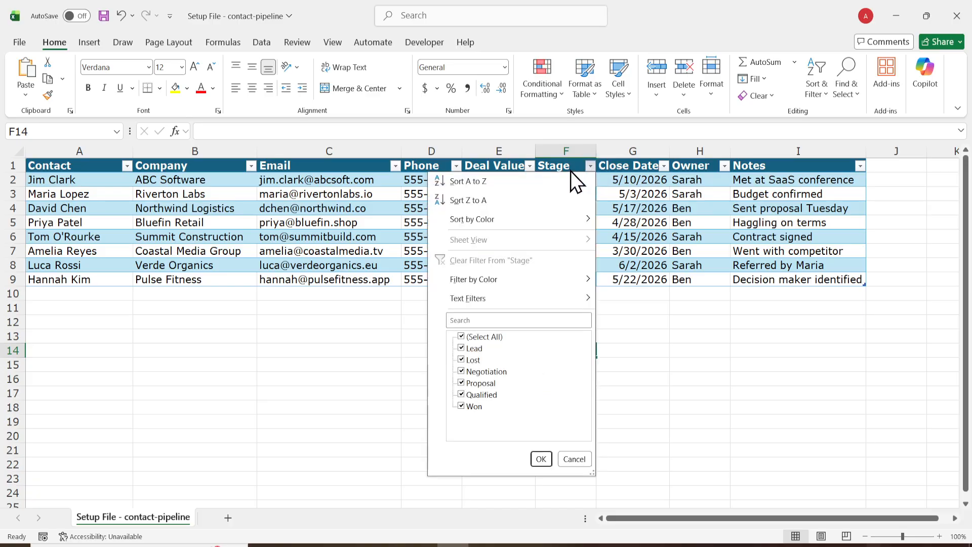
pyautogui.moveTo(479, 220)
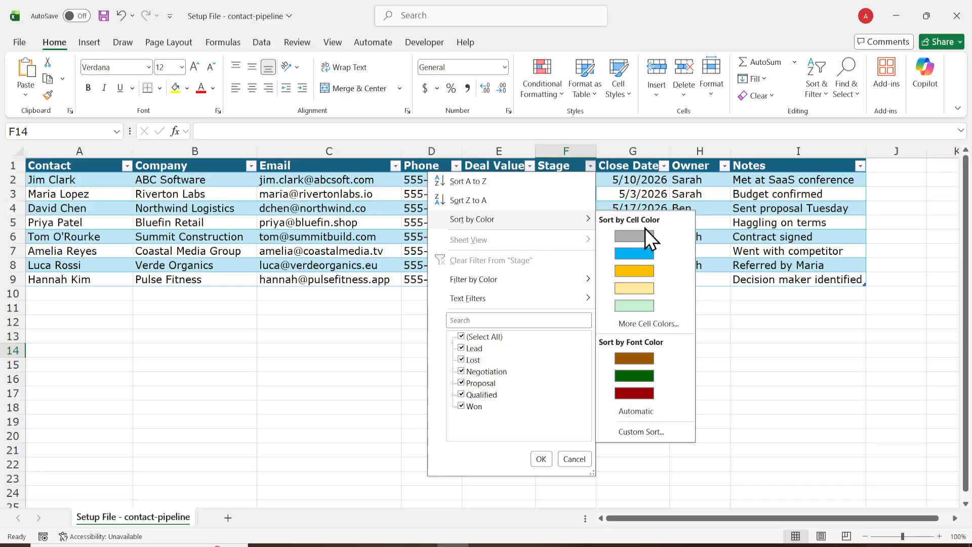
pyautogui.click(631, 439)
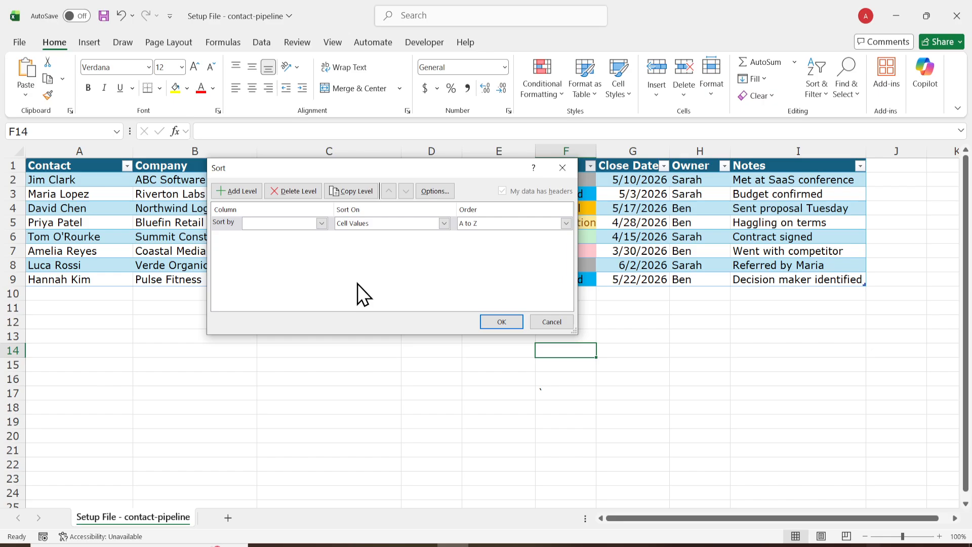
pyautogui.click(322, 223)
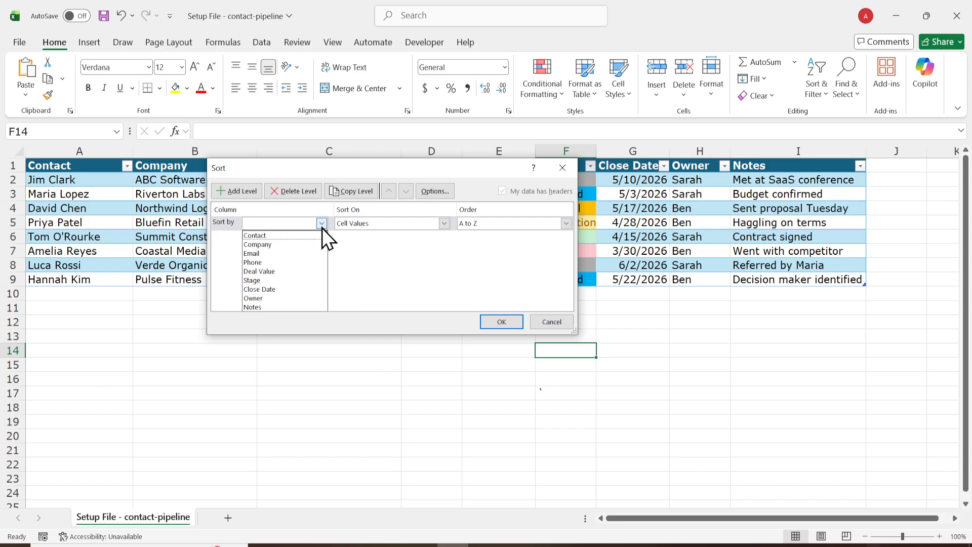
pyautogui.click(291, 281)
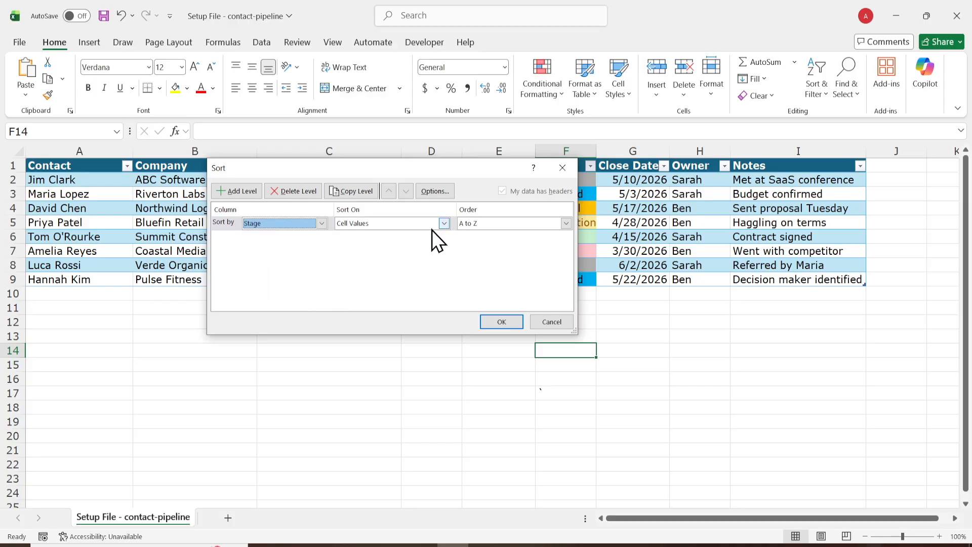
pyautogui.click(567, 223)
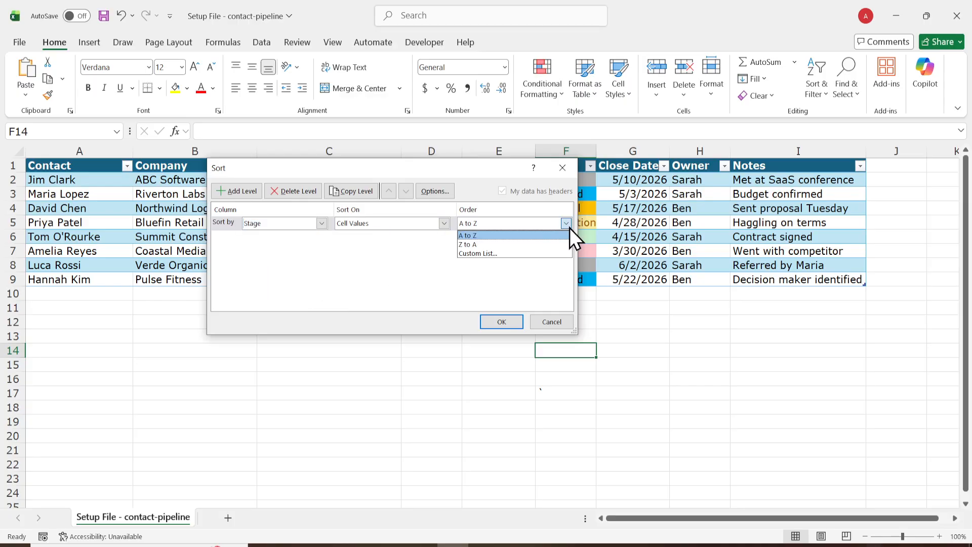
pyautogui.click(526, 253)
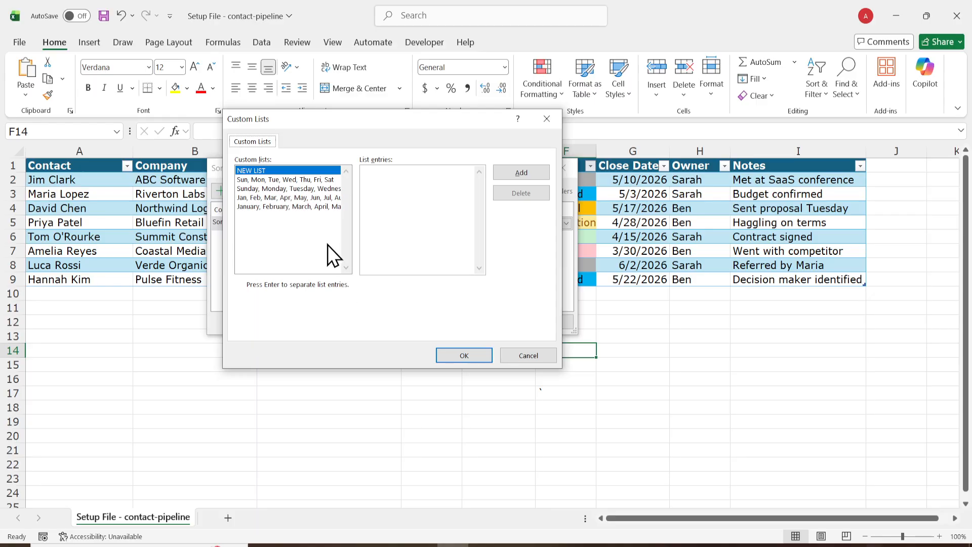
# Step: Add a new custom list with the entries Lead, Qualified, Propasal, Negotiation, Won and Lost, in that order
pyautogui.click(421, 178)
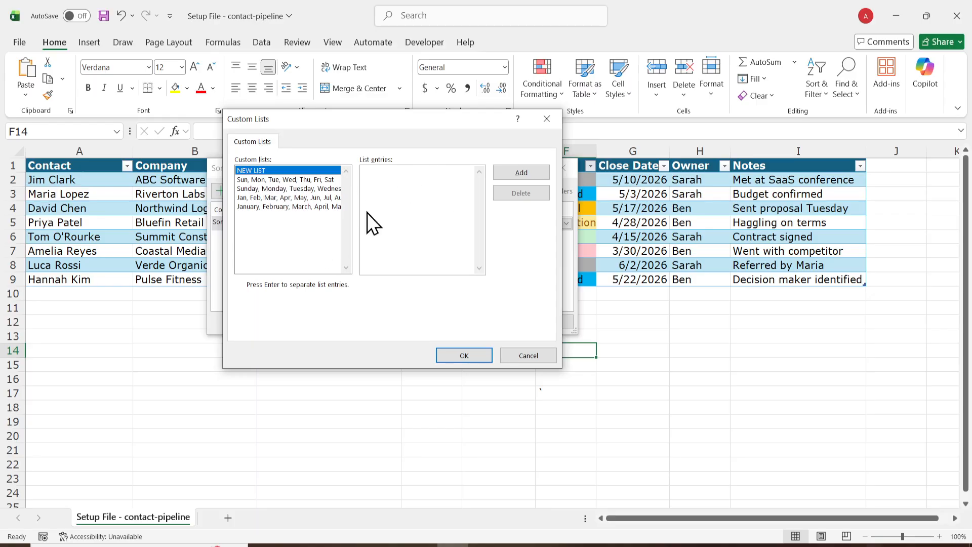
pyautogui.write('Lead ')
pyautogui.write('Qualified')
pyautogui.press('Return')
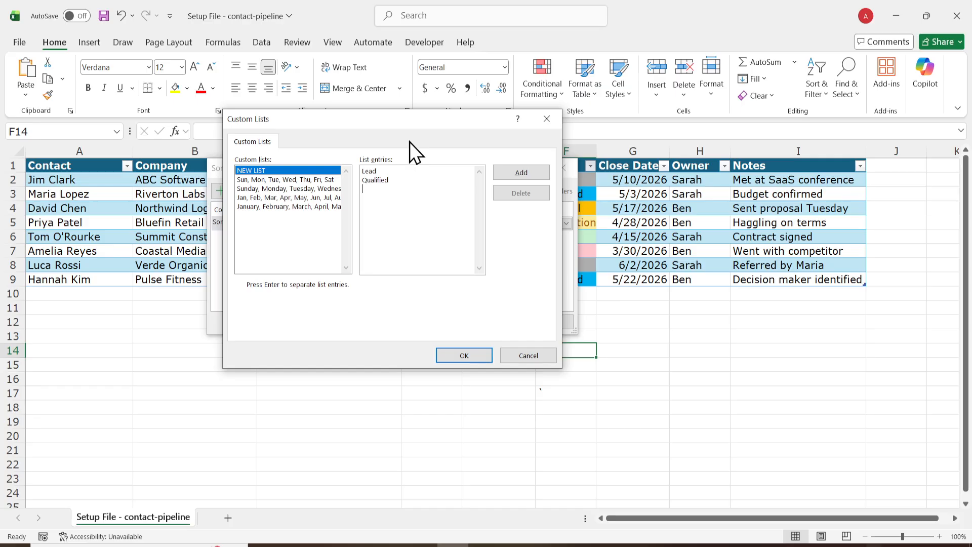
pyautogui.write('Propasal')
pyautogui.press('Return')
pyautogui.write('Negotiation')
pyautogui.press('Return')
pyautogui.write('Won')
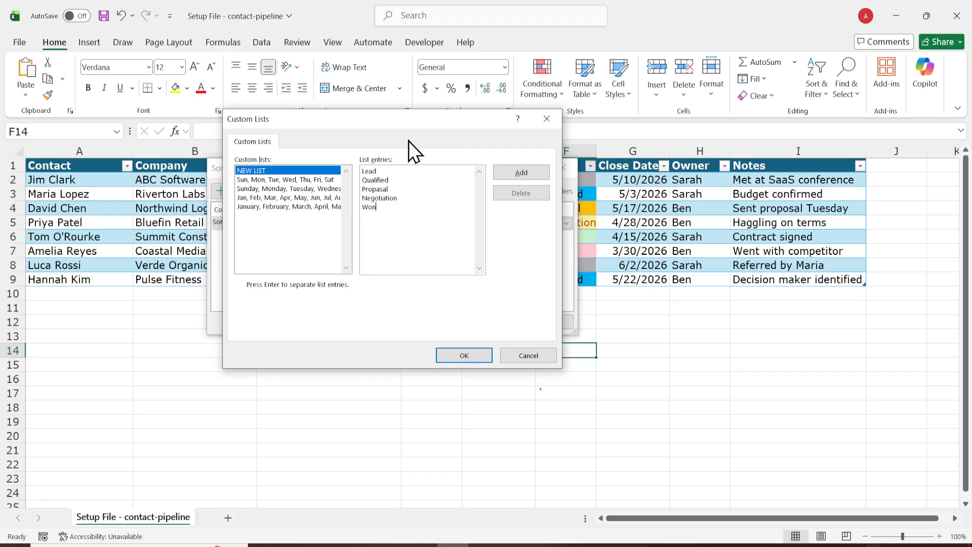
pyautogui.press('Return')
pyautogui.write('Lost')
pyautogui.click(524, 175)
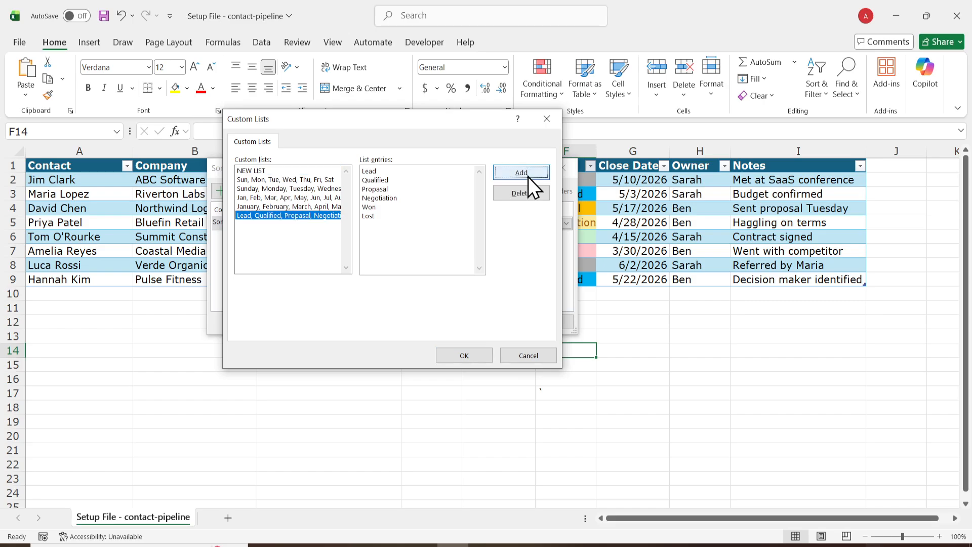
# Step: Use the new custom list as the Stage sort order and apply the sort to the table
pyautogui.click(463, 355)
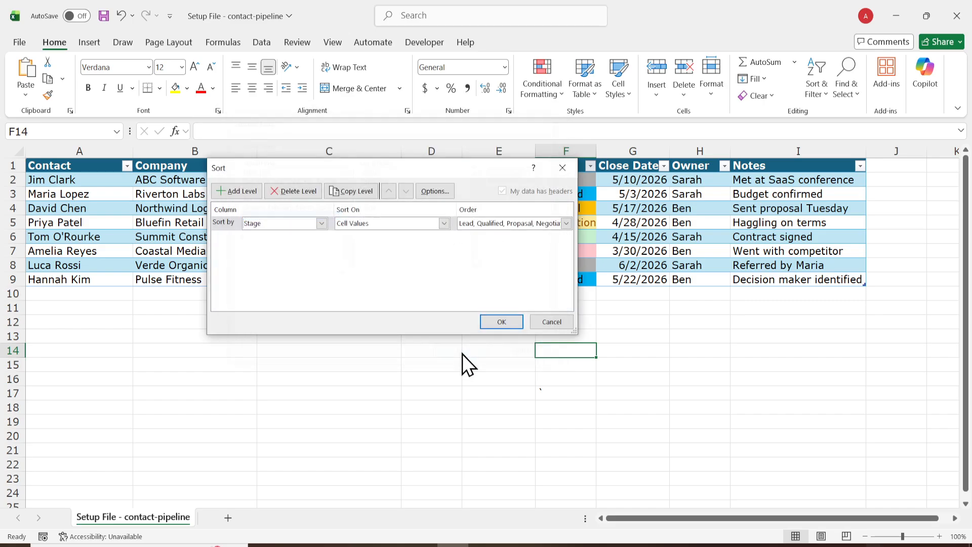
pyautogui.click(501, 323)
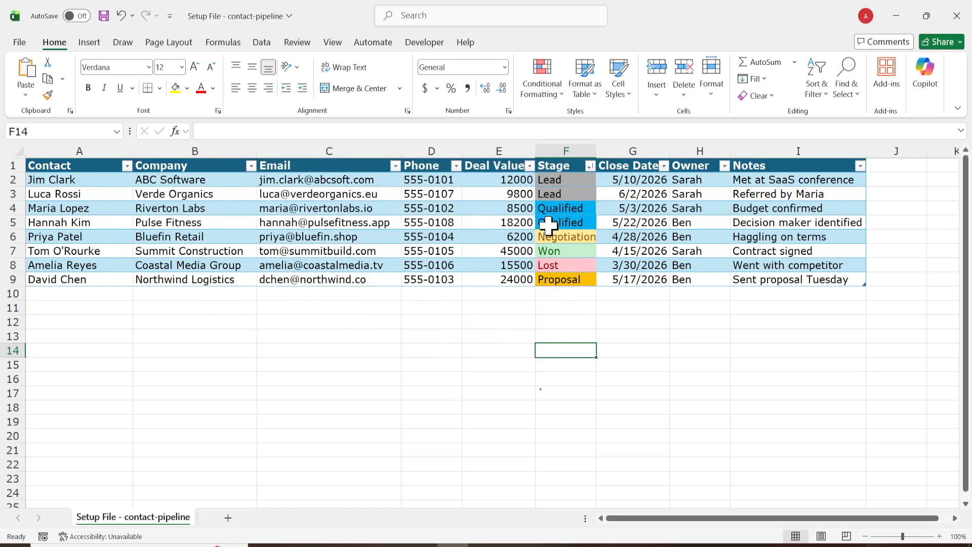
pyautogui.moveTo(558, 181); pyautogui.dragTo(549, 278)
pyautogui.click(517, 353)
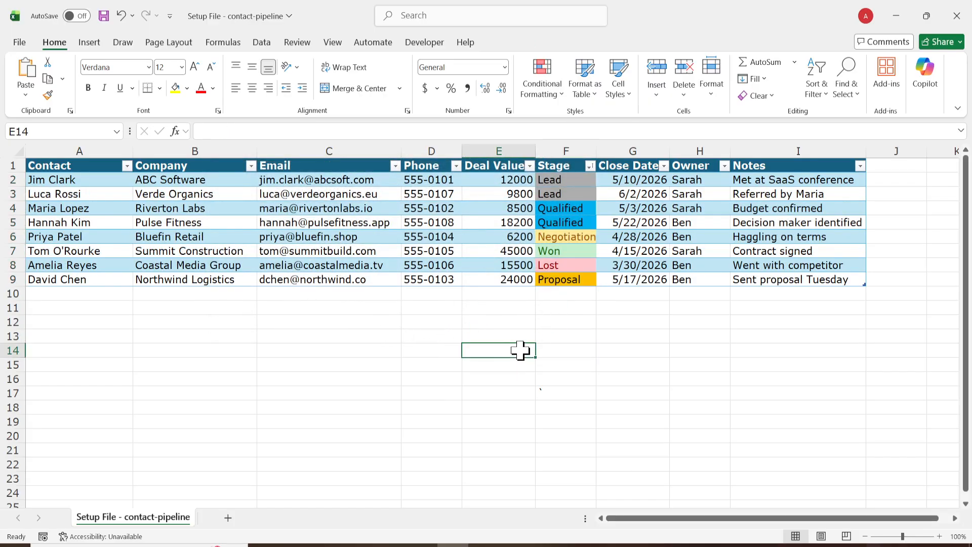